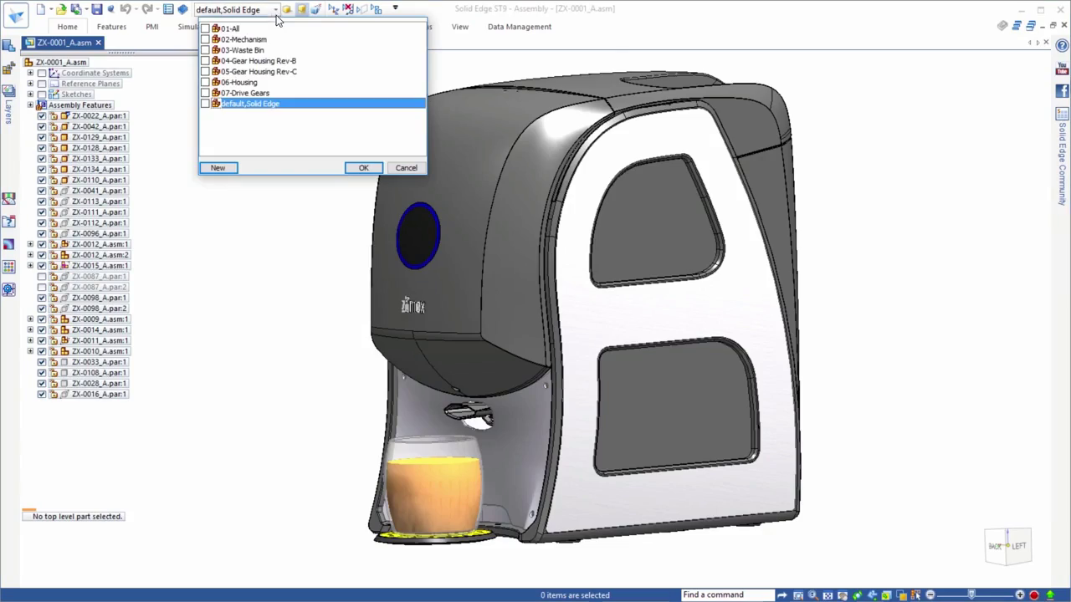
Switch the assembly to the 02-Mechanism display configuration and open the dark Y-shaped pipe part with the handle for in-place editing.
left_click(251, 39)
left_click(363, 167)
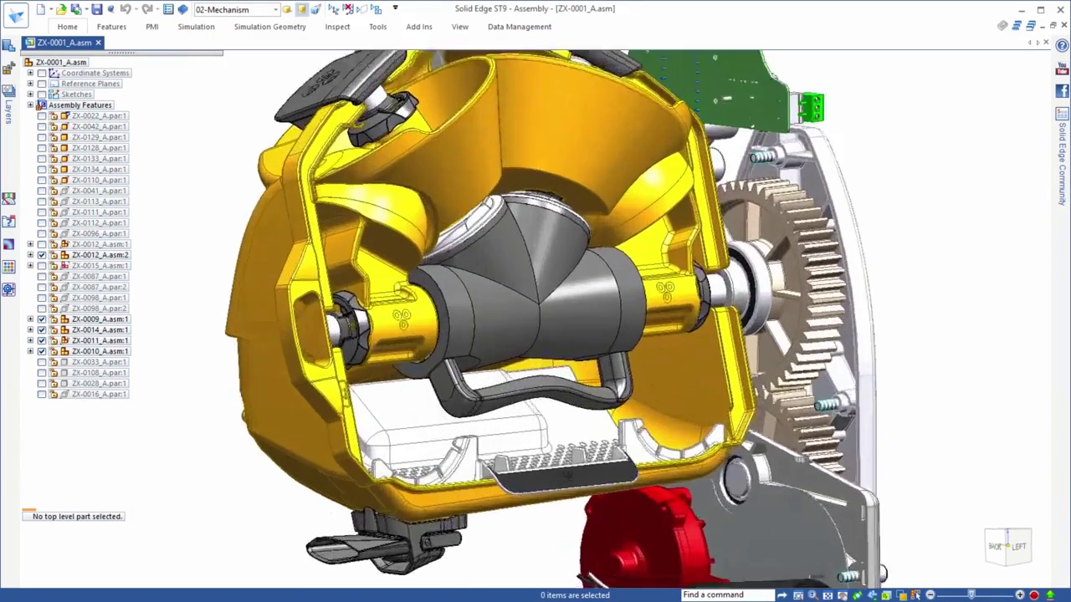
scroll(538, 221, "up", 4)
left_click(538, 221)
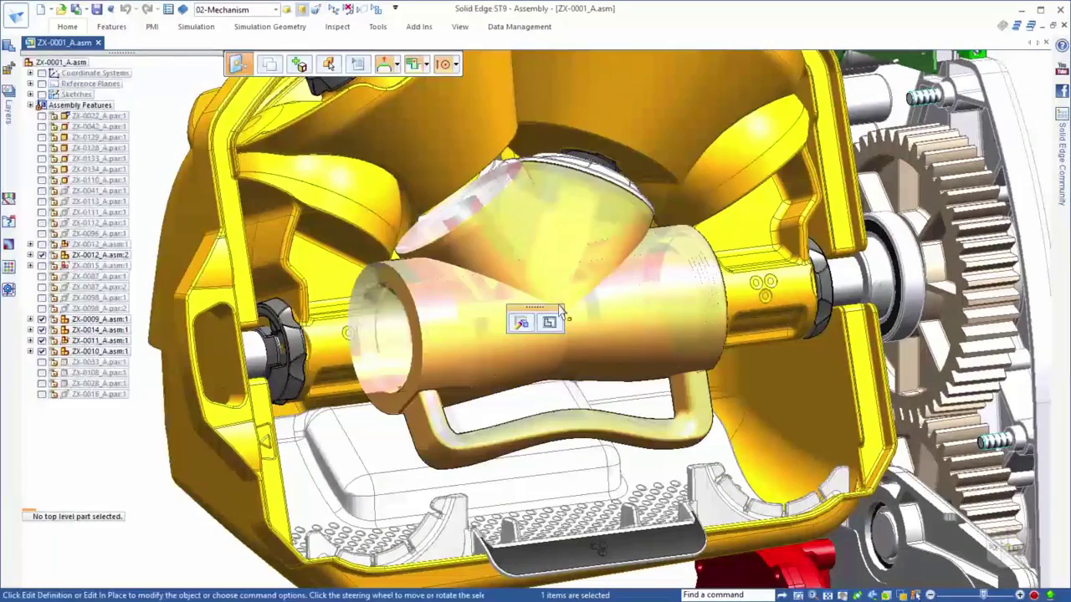
double_click(538, 222)
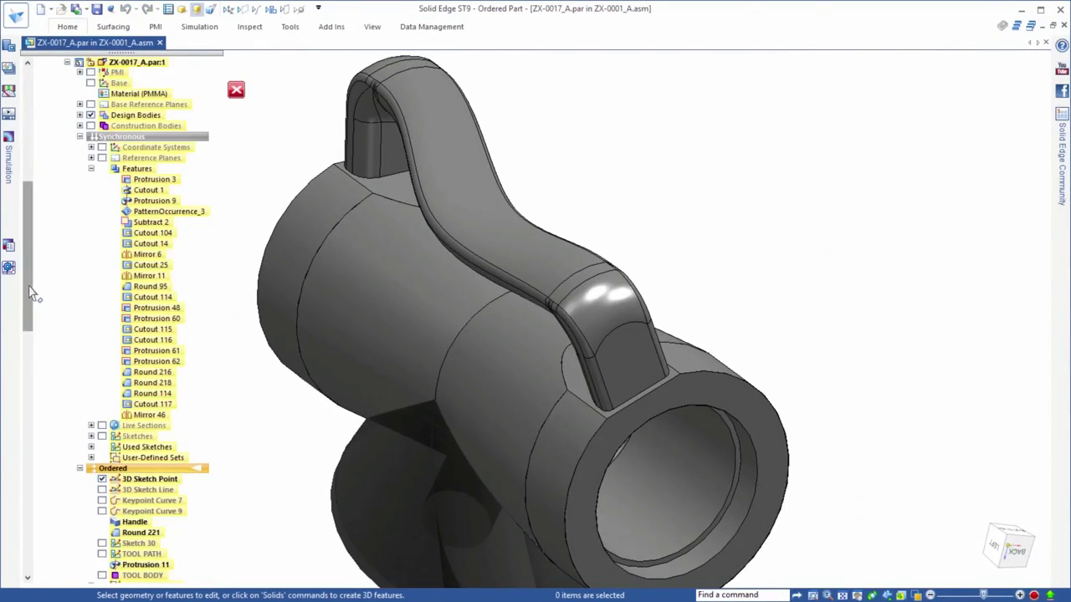
In the synchronous model, move the Right-Handle Pillar set inward along the pipe axis to shorten both ends symmetrically.
left_click_drag(29, 293, 47, 360)
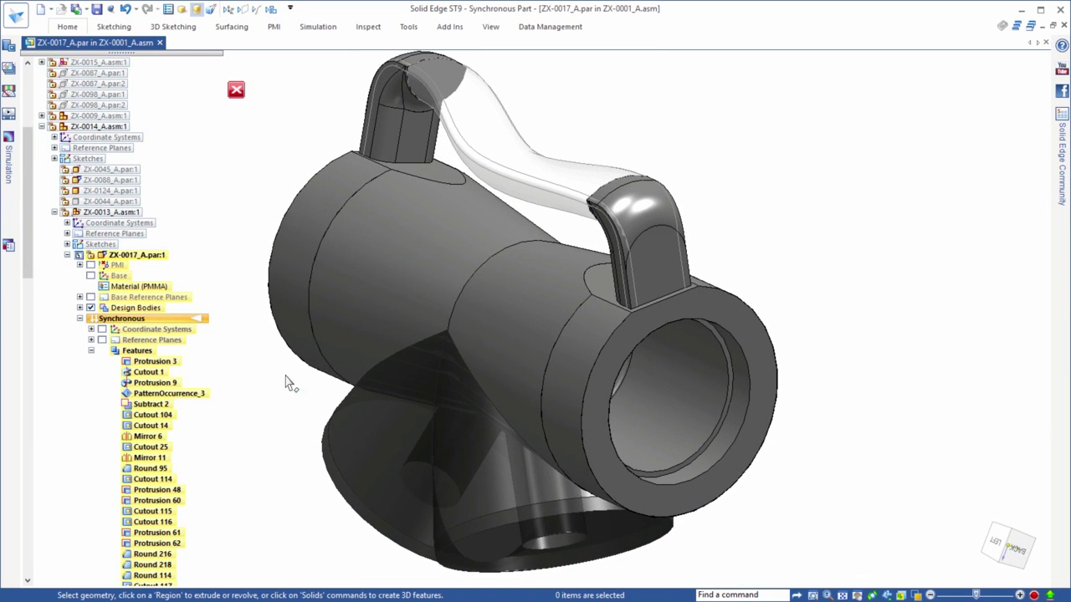
scroll(45, 279, "down", 8)
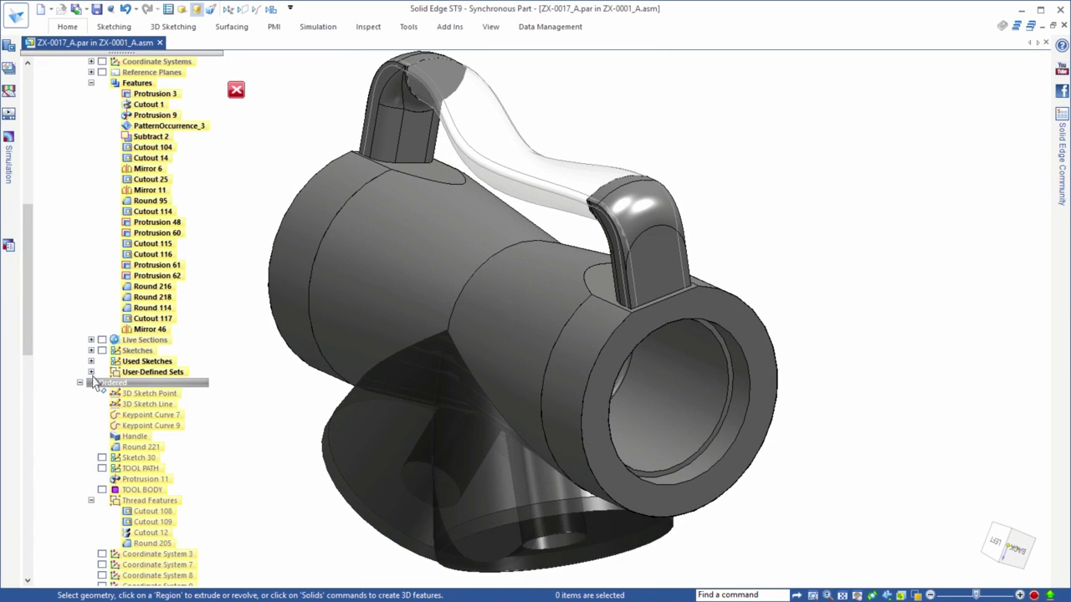
left_click(104, 371)
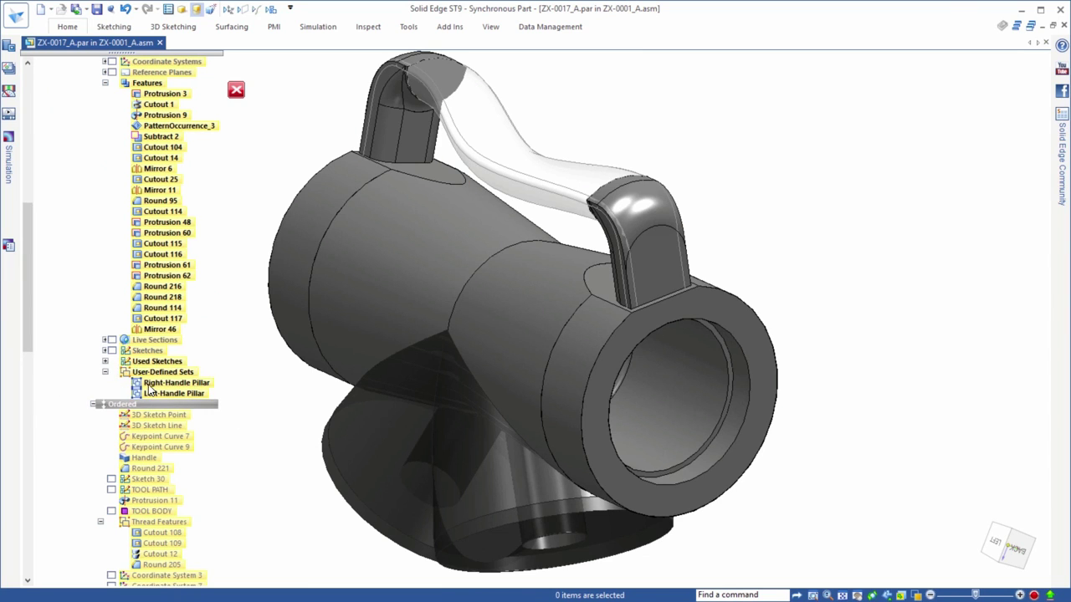
left_click(177, 382)
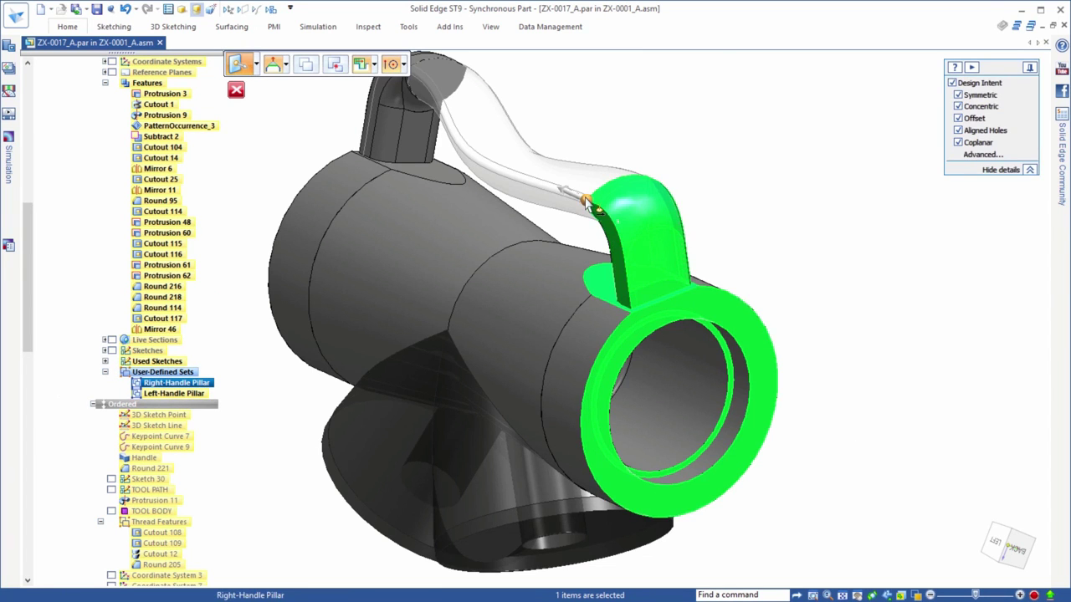
left_click_drag(590, 205, 678, 381)
left_click(678, 381)
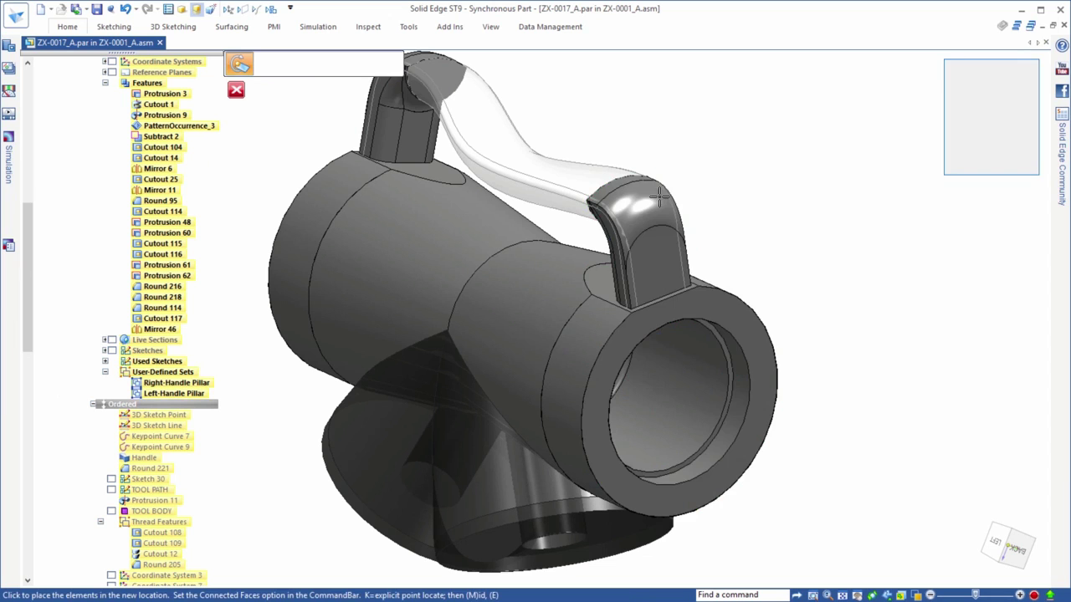
left_click(673, 131)
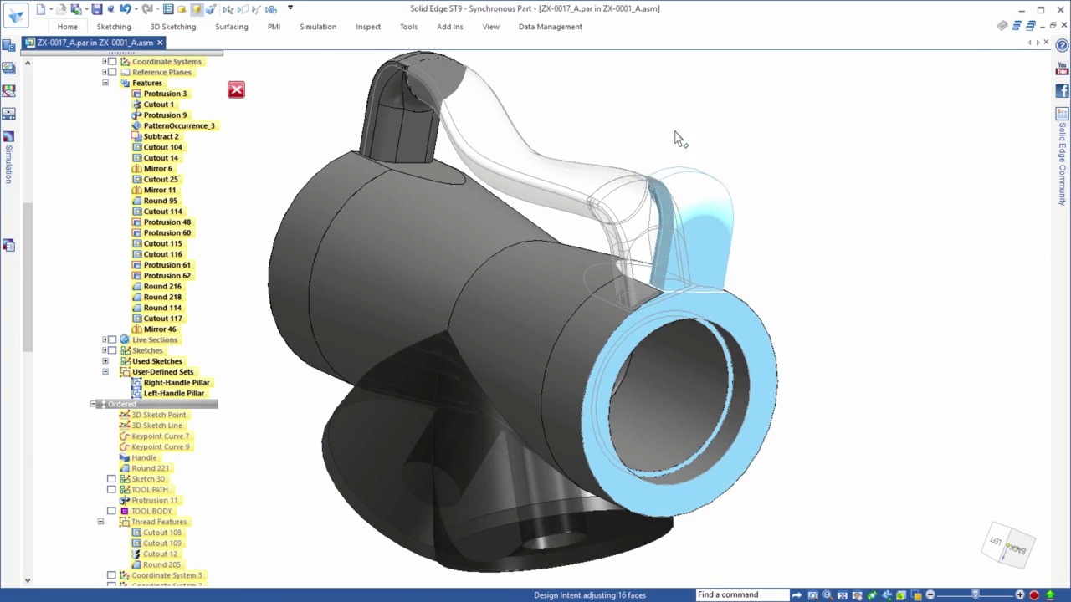
middle_click_drag(855, 267, 728, 347)
left_click(735, 345)
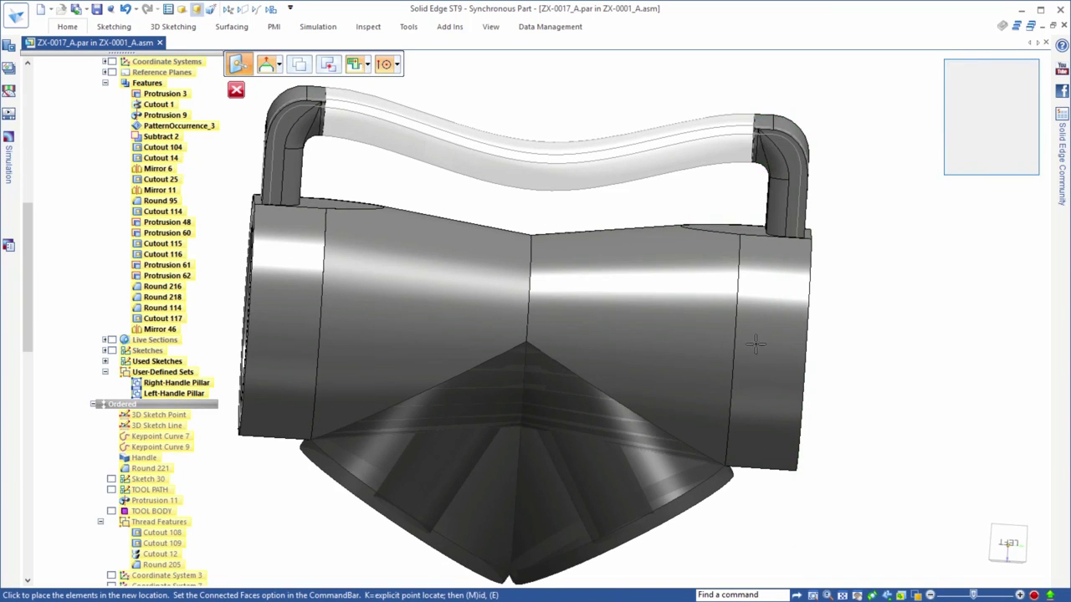
left_click(739, 343)
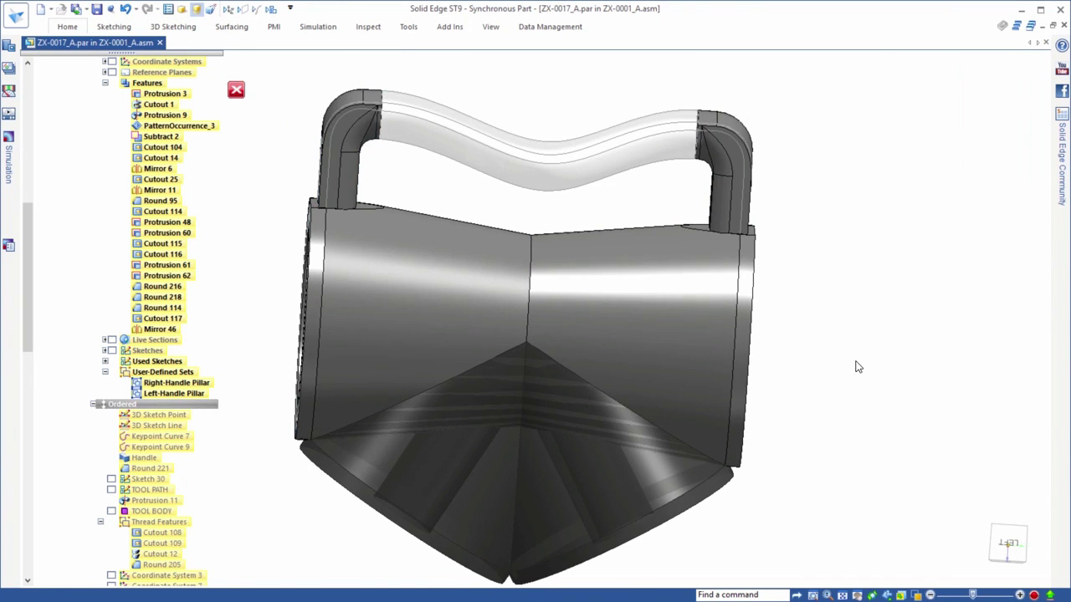
mouse_move(856, 361)
middle_mouse_down()
mouse_move(844, 359)
mouse_move(853, 356)
middle_mouse_up()
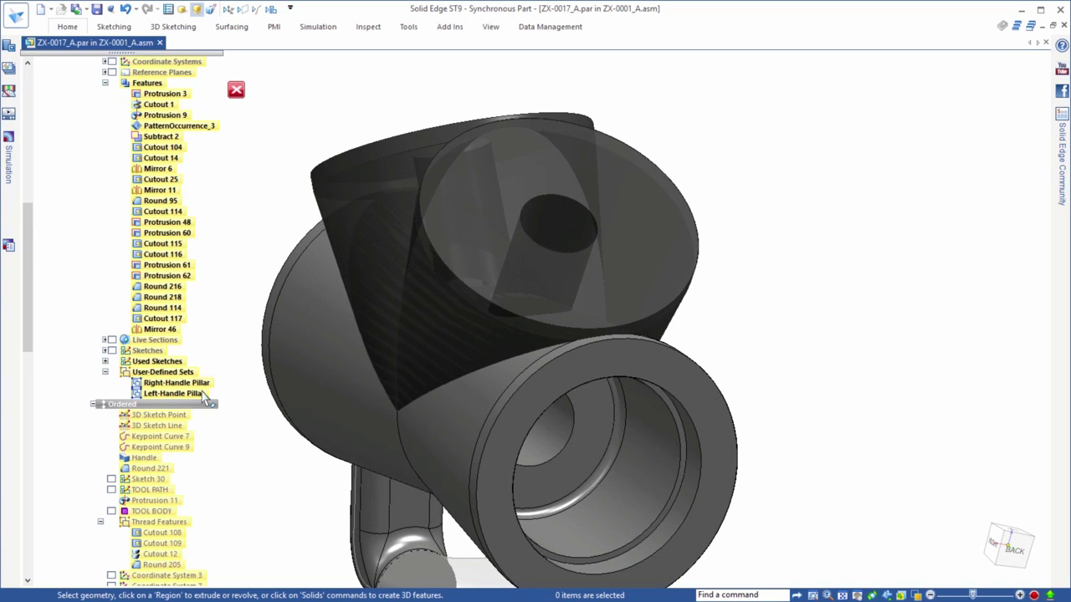
Show the ANGLE BORE sketch and extrude its circular region as a cutout through the angled branch, using Cut Selected Bodies.
left_click(105, 351)
left_click(123, 361)
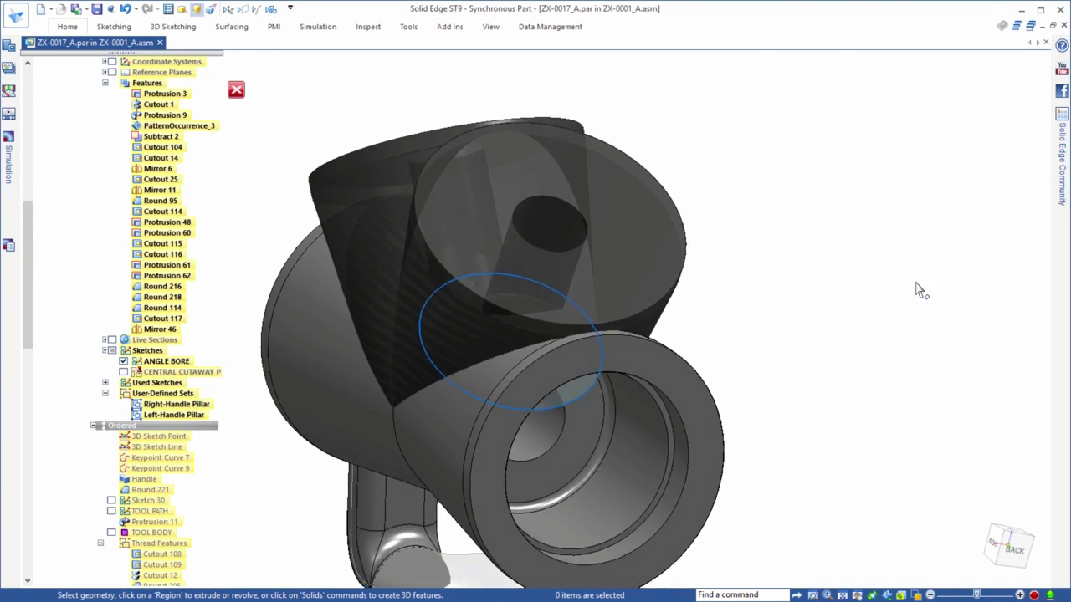
left_click(522, 371)
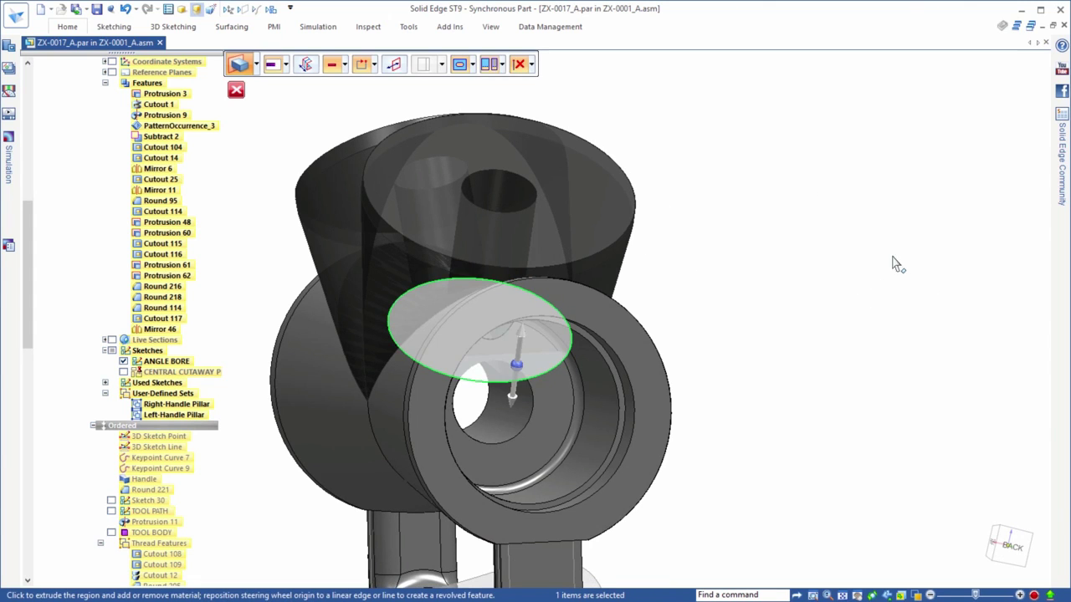
left_click(515, 75)
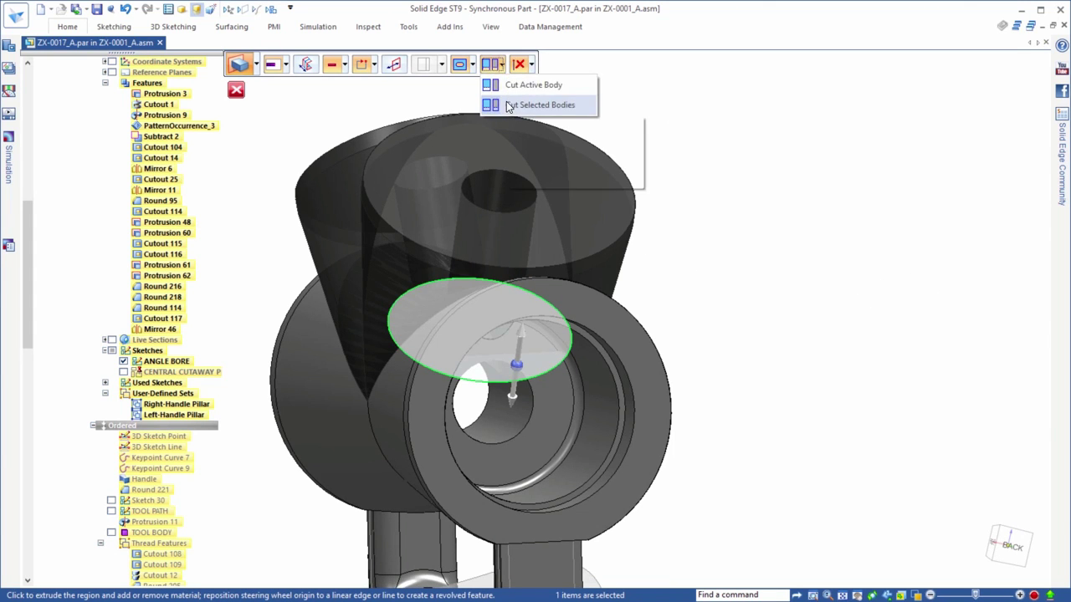
left_click(527, 106)
middle_click_drag(606, 348, 689, 352)
left_click(557, 358)
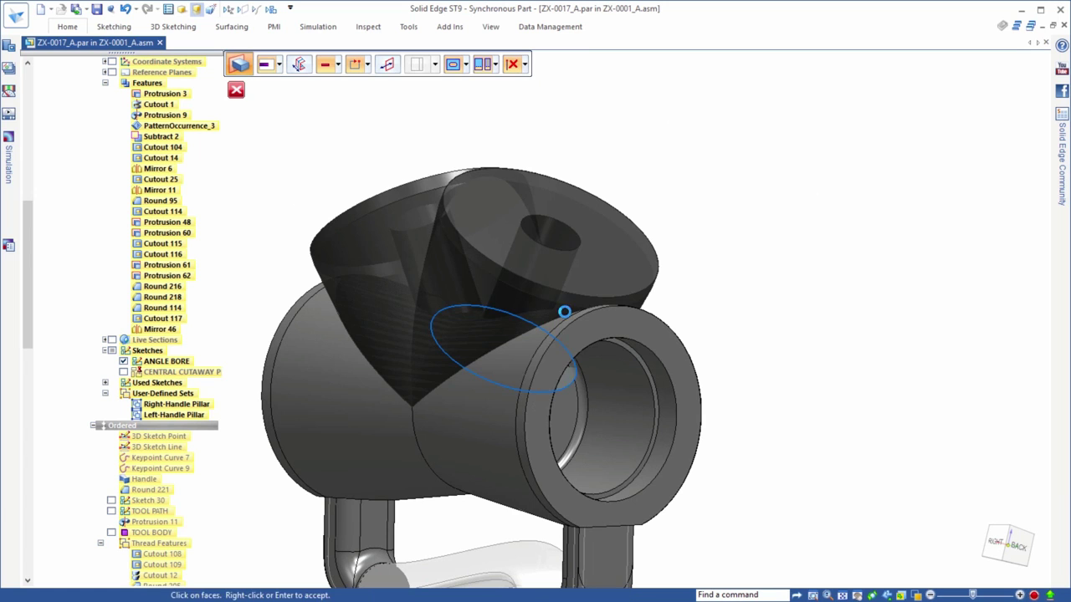
right_click(565, 311)
left_click(780, 190)
right_click(780, 190)
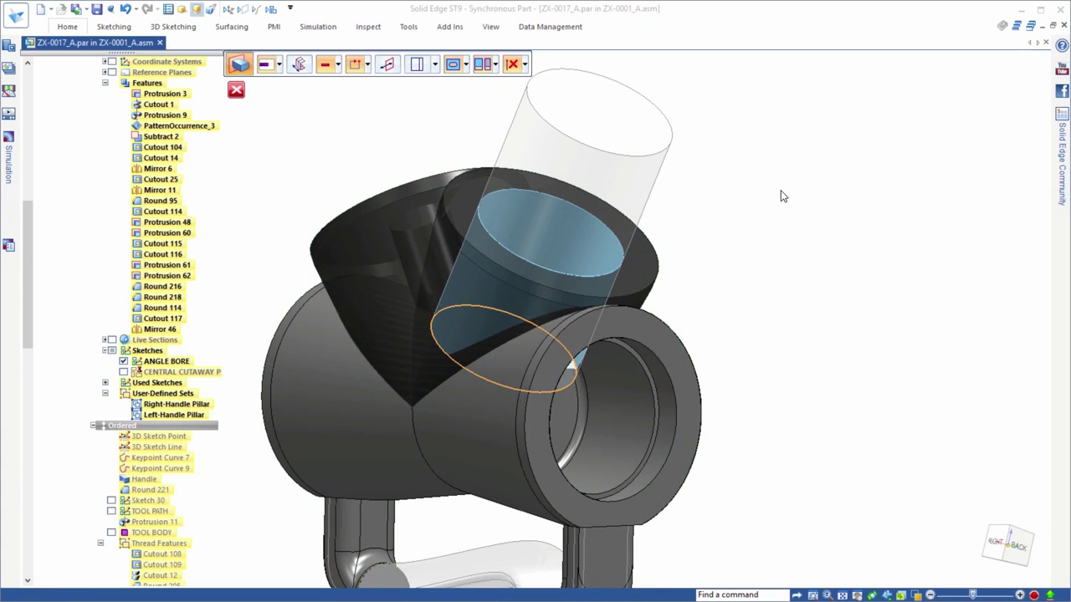
Mirror the new angled bore cutout about the base reference plane midway between the two angled branches.
middle_click_drag(781, 191, 722, 241)
left_click(627, 282)
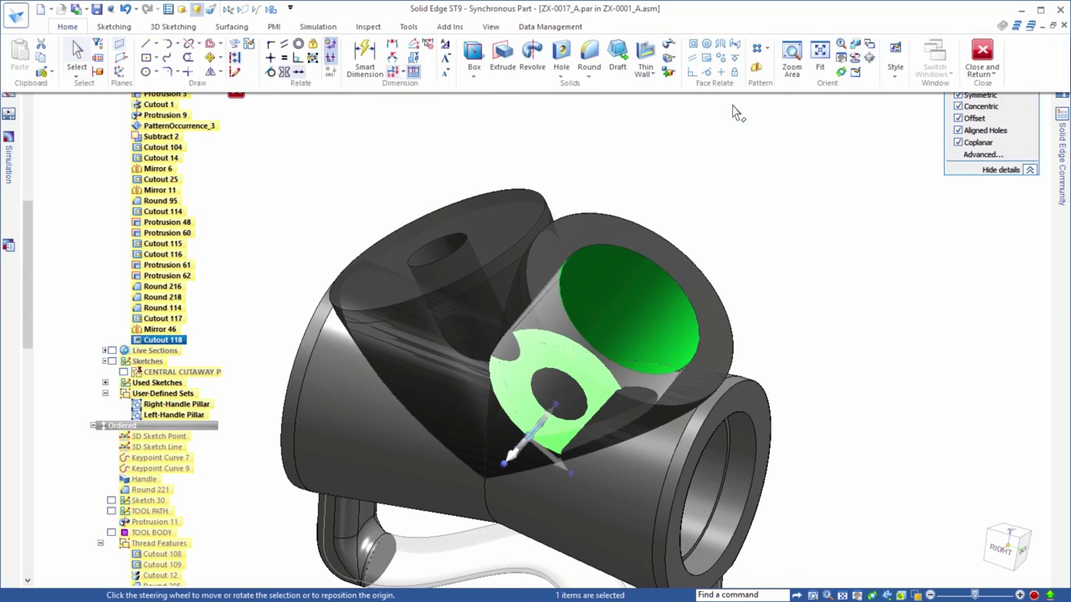
left_click(756, 70)
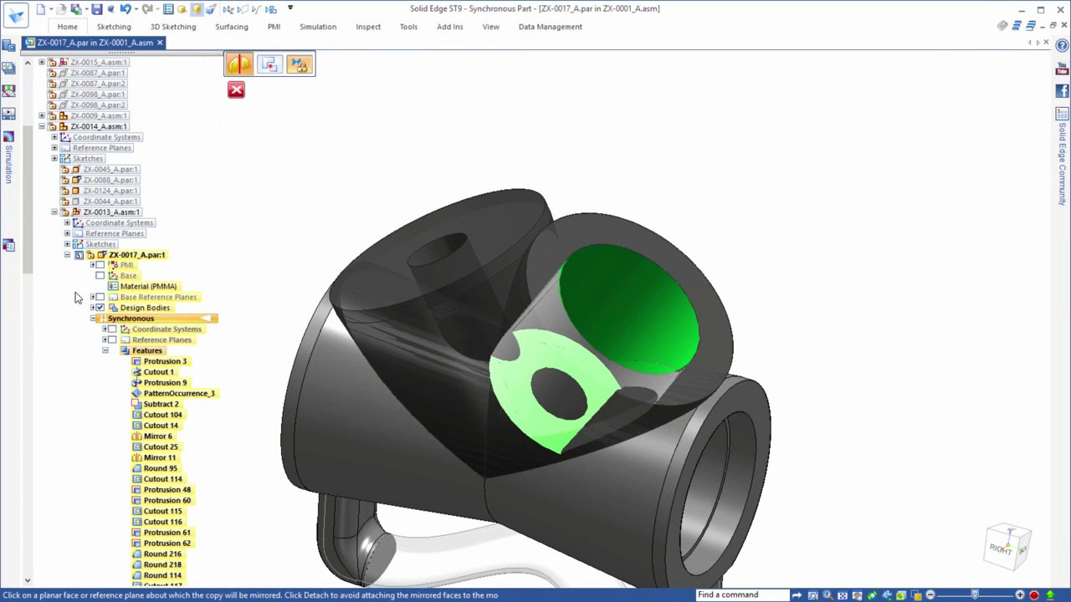
left_click(98, 298)
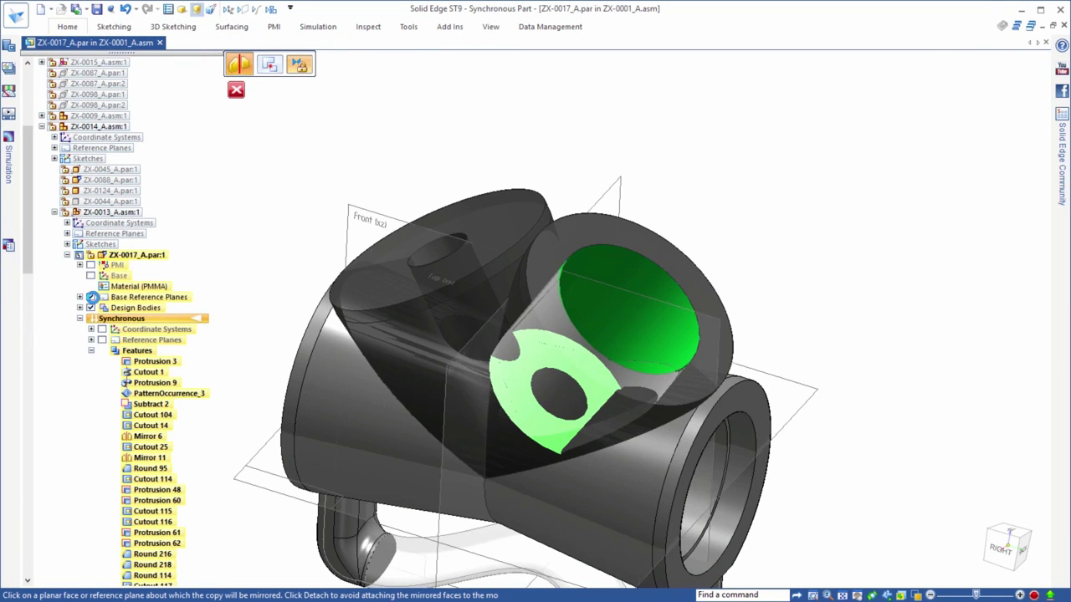
left_click(461, 222)
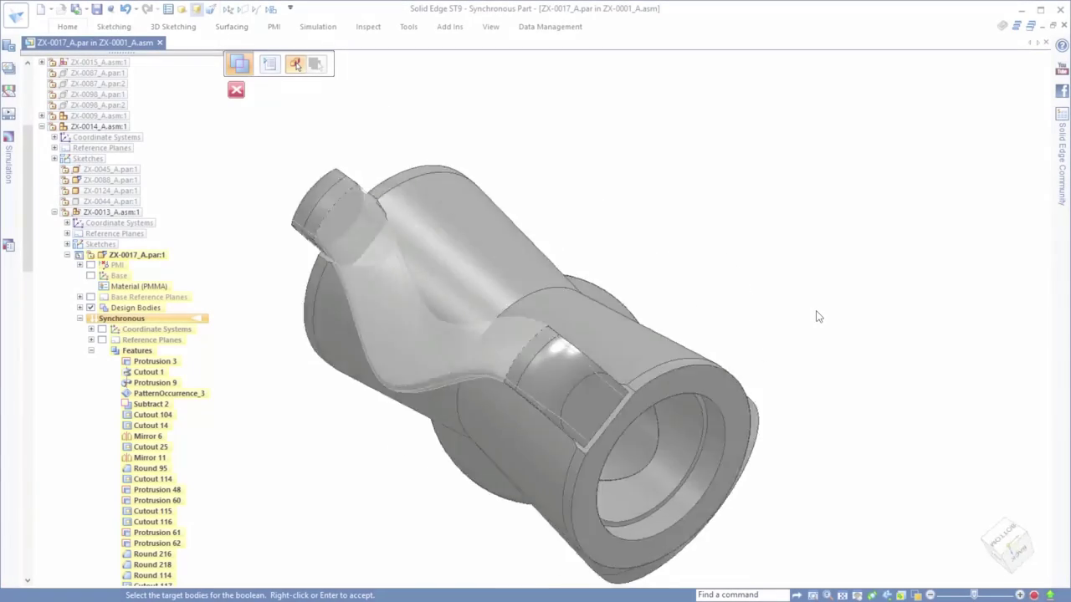
Return to the ordered features and reposition the 3D Sketch Point controlling the handle to X 0, Y 0 and Z -70 mm.
left_click_drag(27, 268, 28, 391)
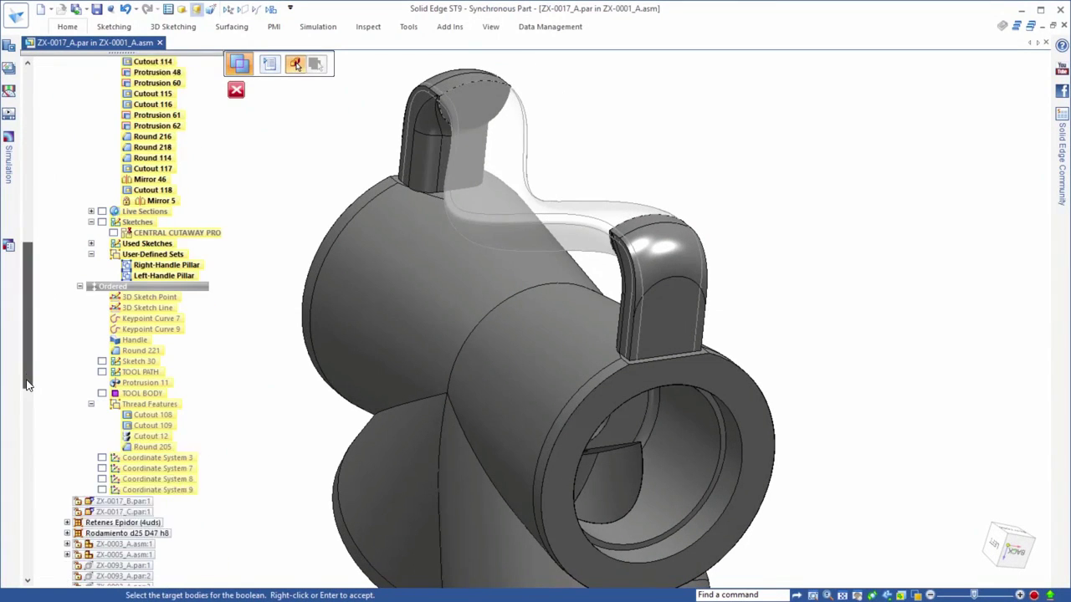
key("Escape")
left_click(116, 265)
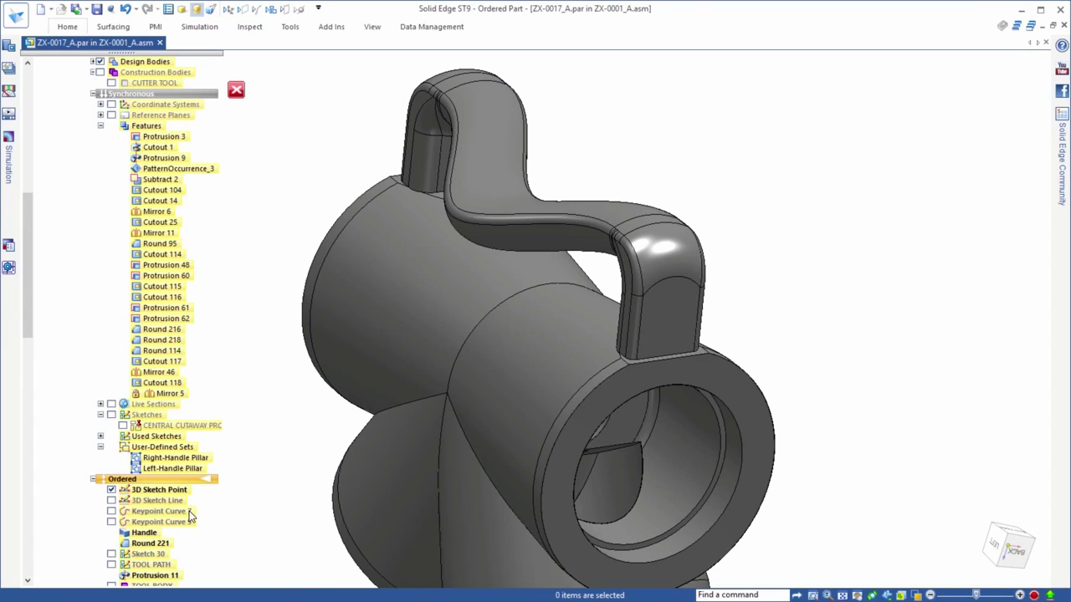
left_click(149, 490)
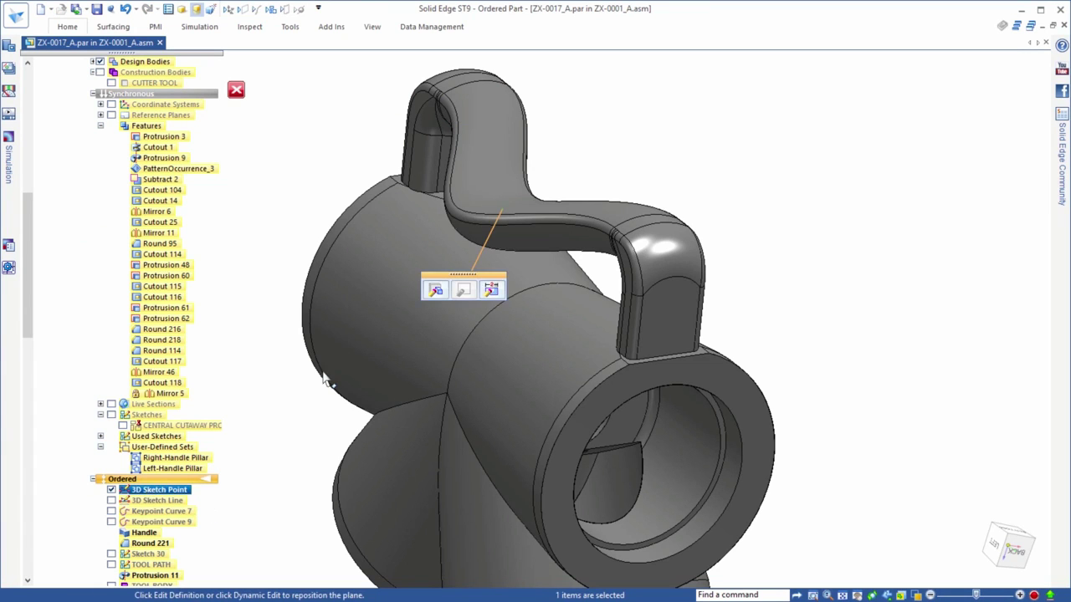
left_click(435, 289)
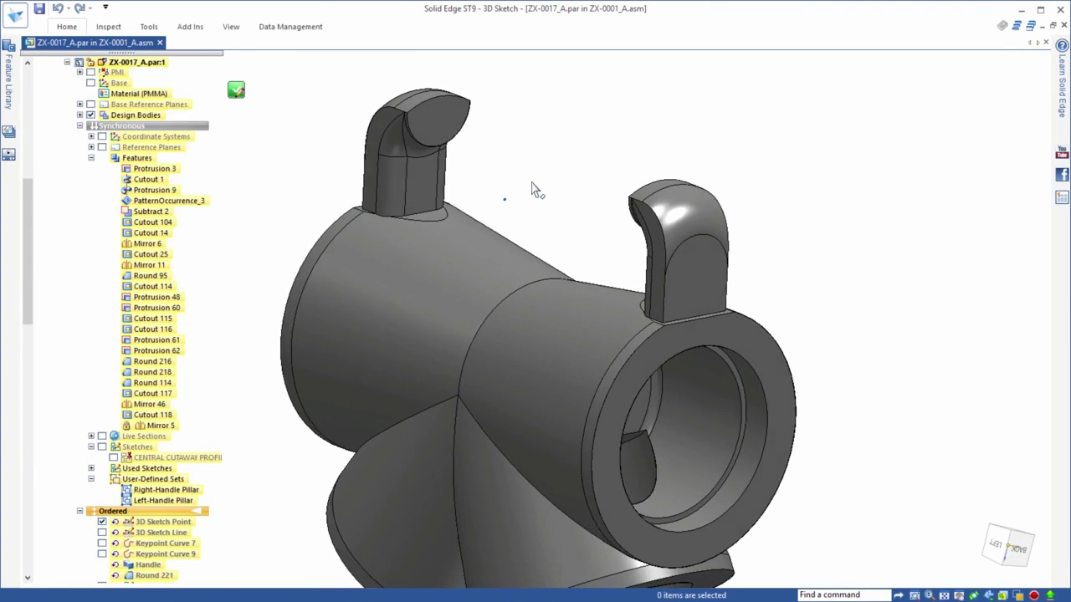
left_click(507, 201)
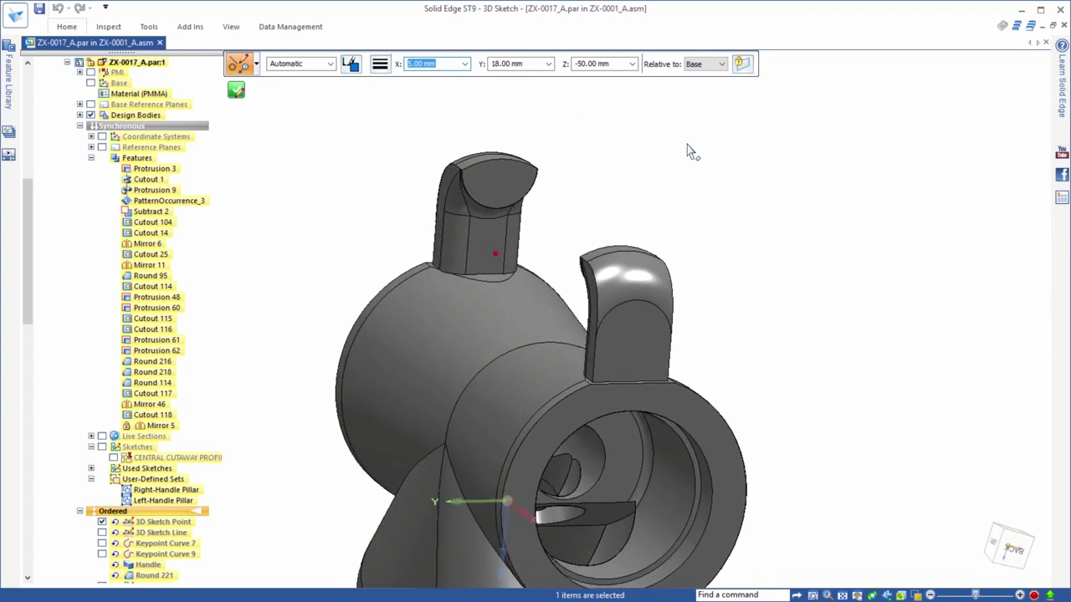
key("Tab")
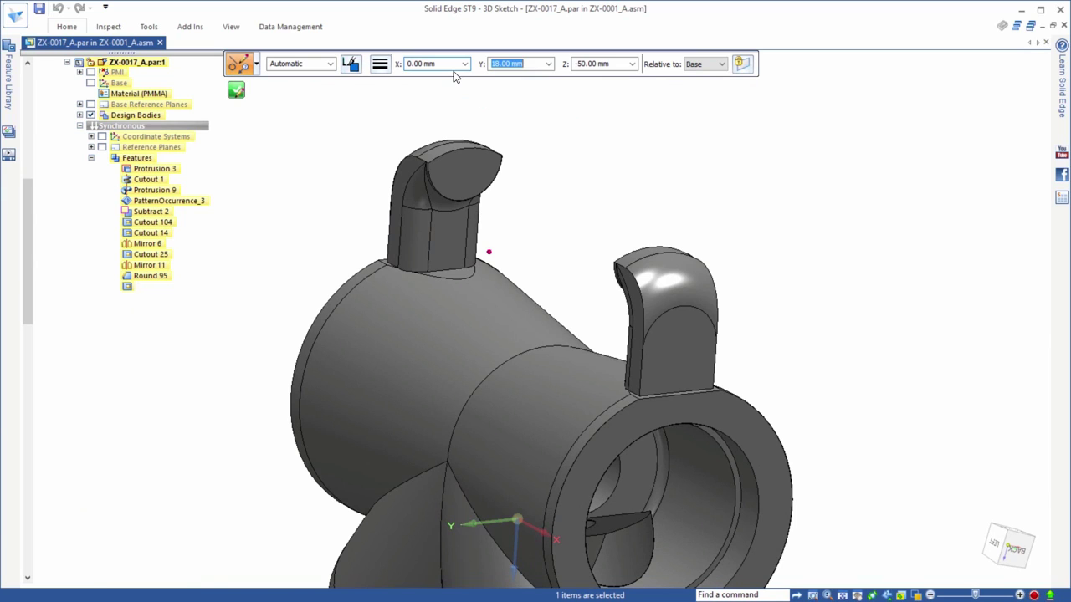
type("0")
key("Tab")
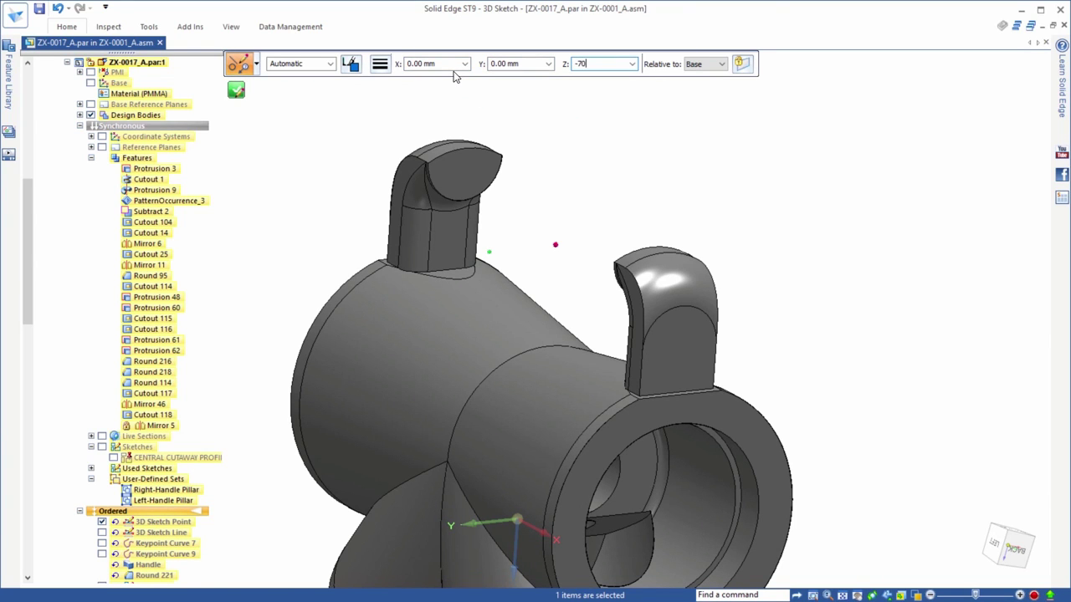
left_click(235, 90)
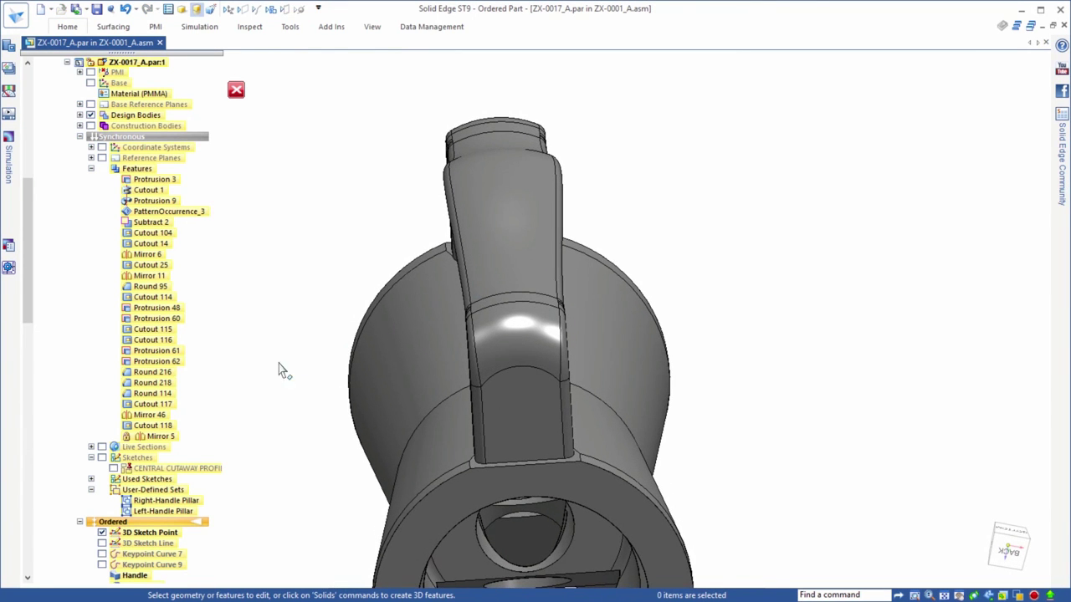
Show the 3D Sketch Line, set its length dimension across the handle to 30 mm, and hide the 3D sketches.
left_click(102, 544)
left_click(147, 544)
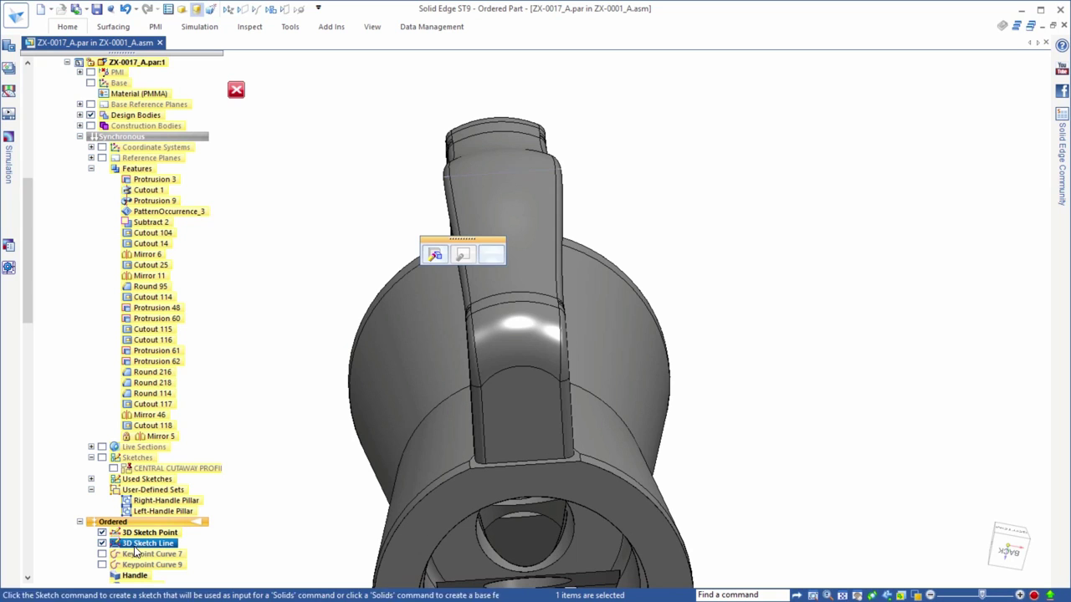
left_click(490, 254)
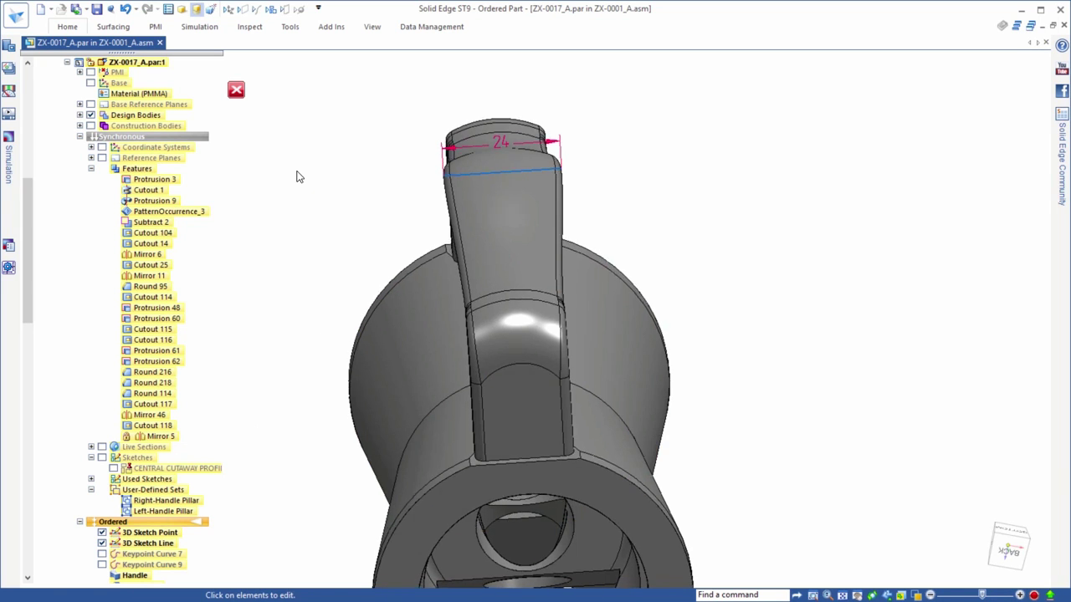
left_click(507, 125)
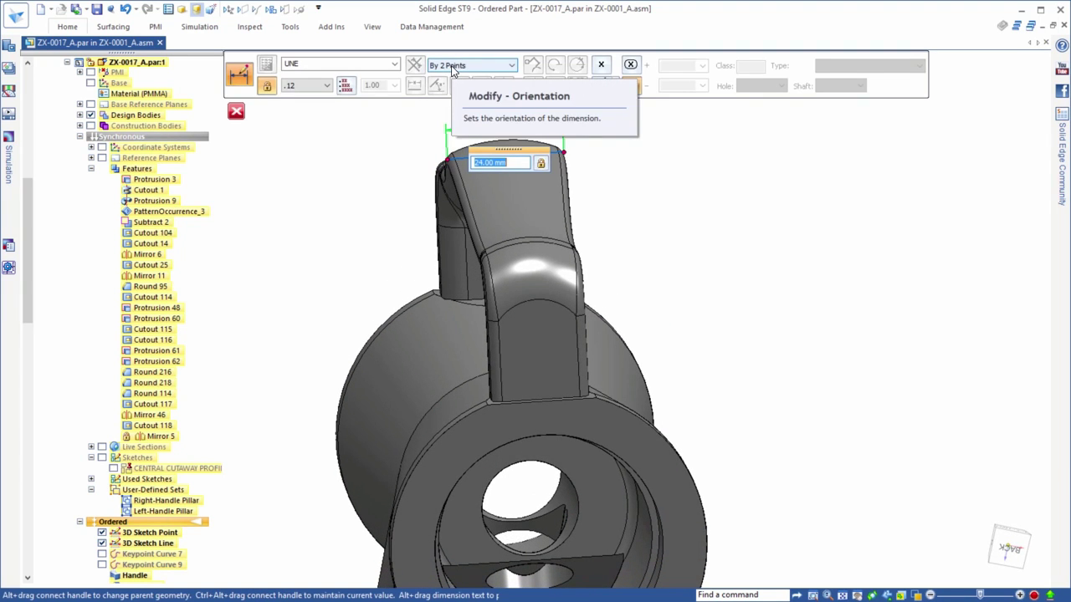
type("3")
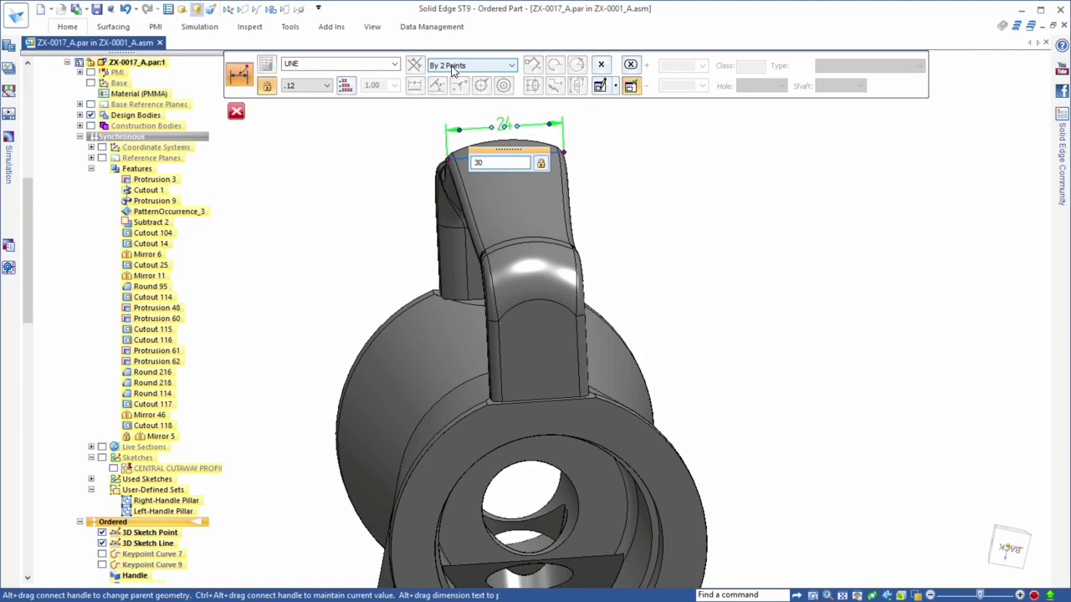
type("0")
key("Return")
key("Escape")
key("Escape")
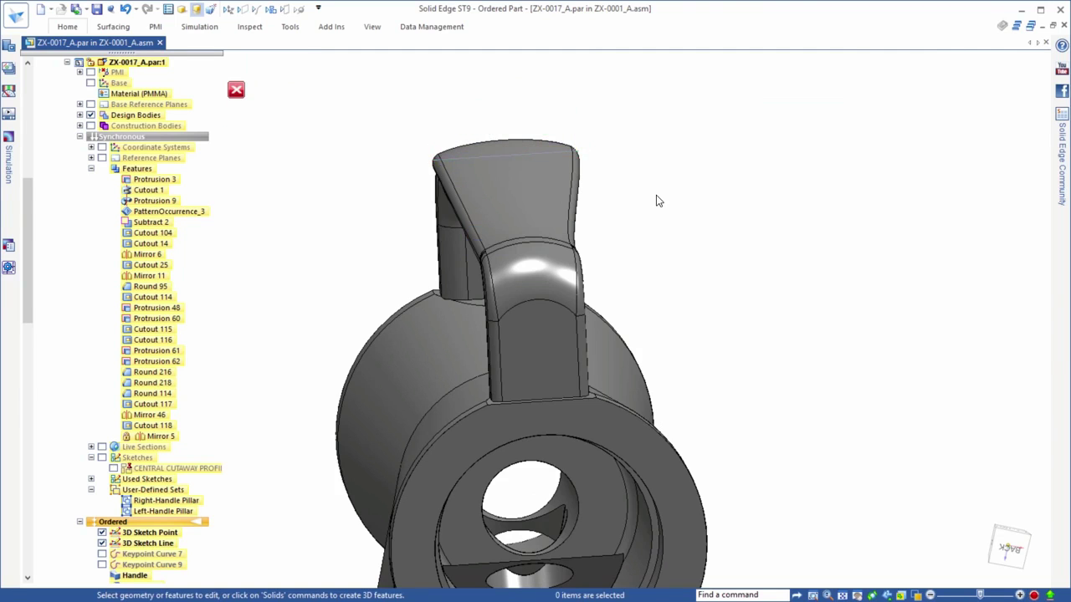
left_click(270, 11)
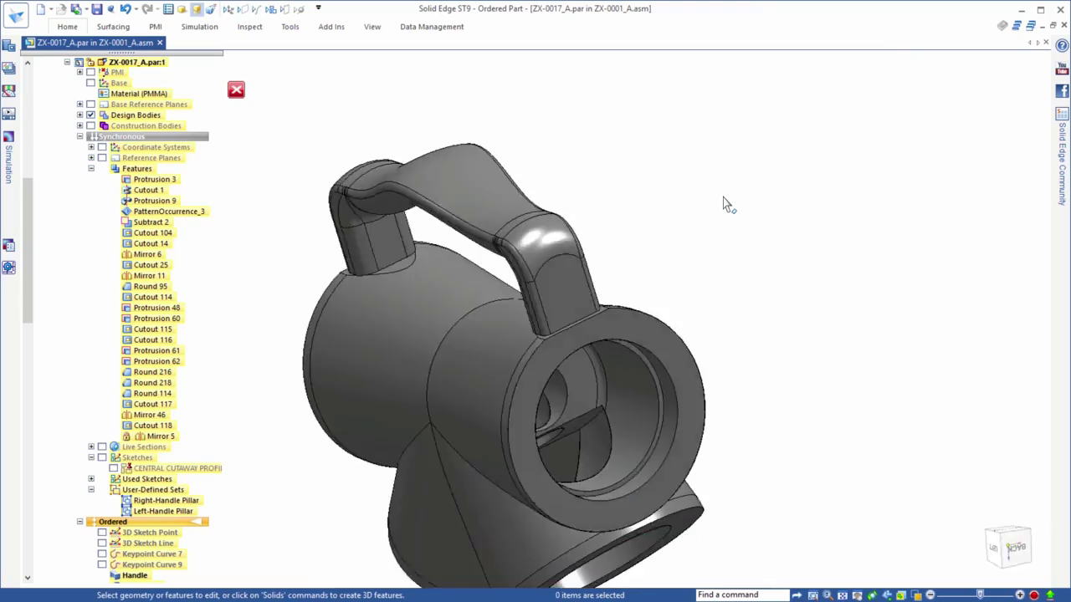
Close the in-place part edit, return to the assembly, and apply the 03-Waste Bin display configuration.
left_click(236, 89)
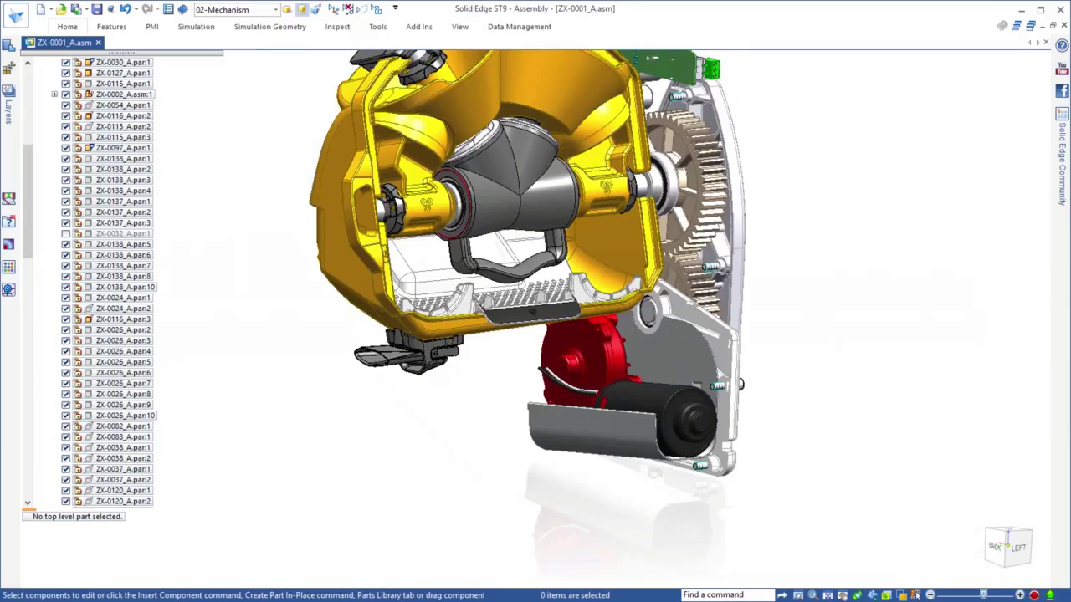
left_click(259, 10)
left_click(327, 70)
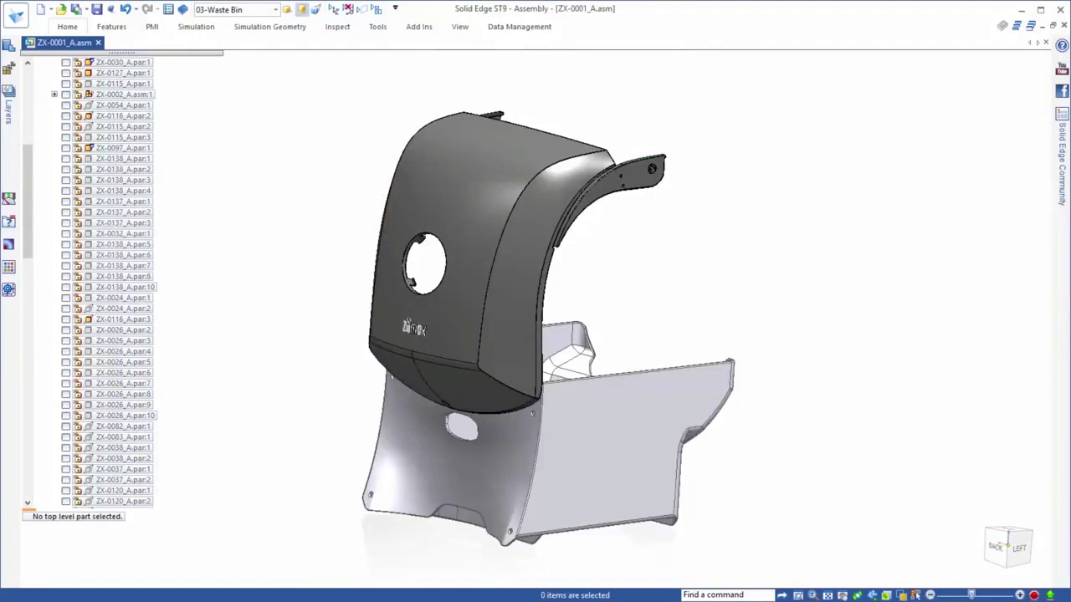
Create a new PMMA part in place from the ISO Part template, coincident with the assembly origin, and edit it in place.
left_click(68, 27)
left_click(276, 61)
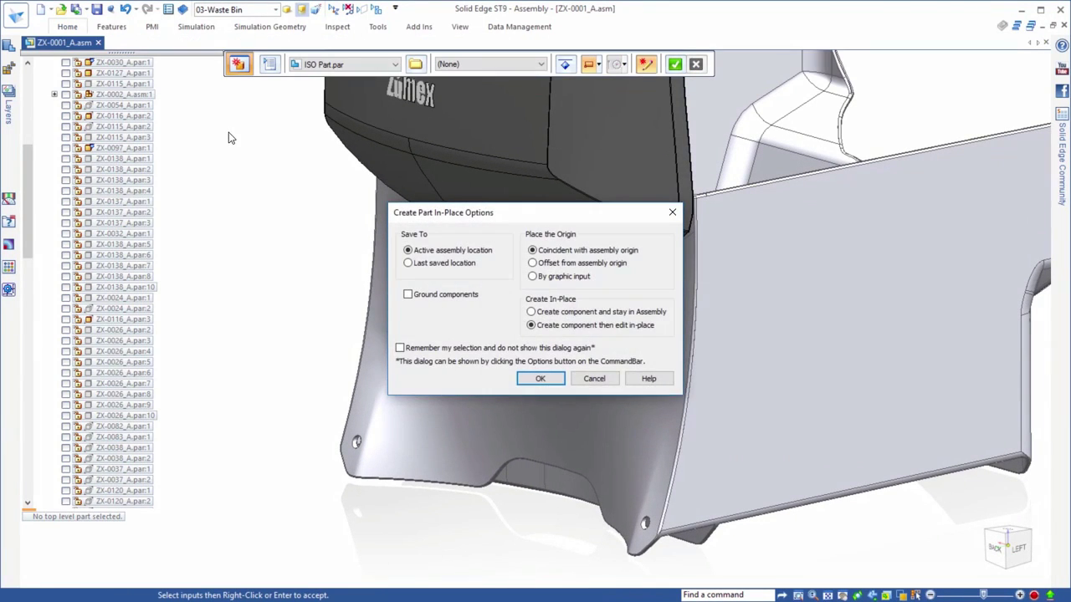
left_click(540, 379)
left_click(494, 67)
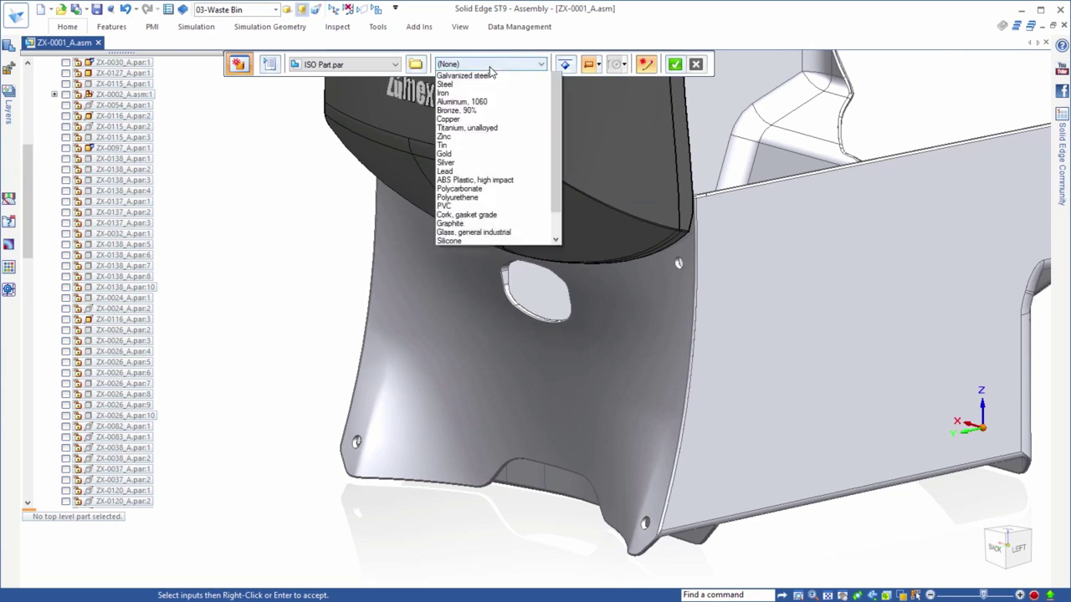
left_click(456, 104)
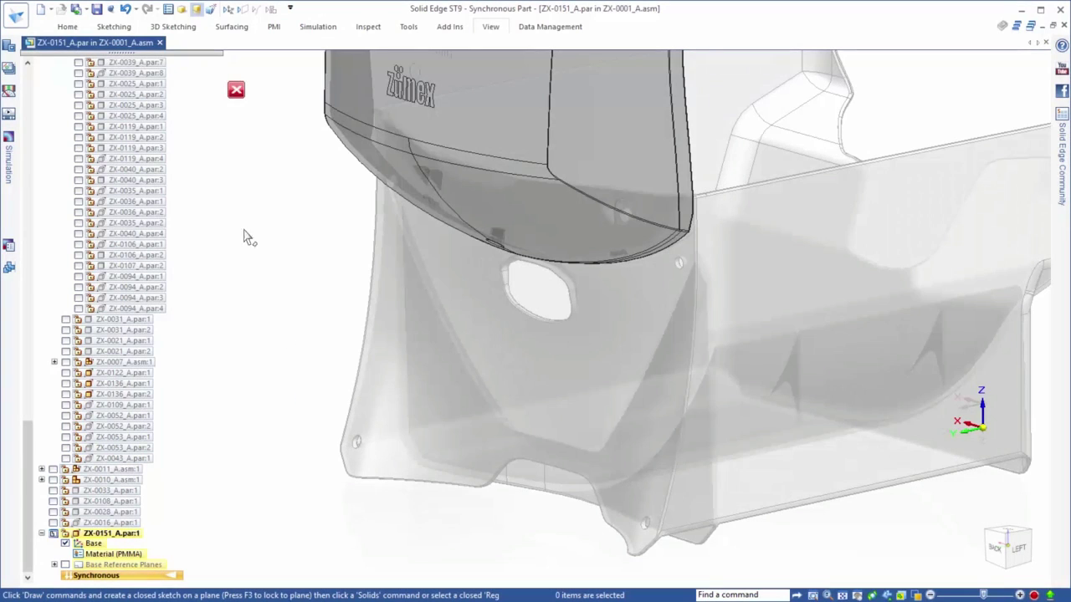
Thicken the curved front face of the waste bin outward as a single face, excluding its internal loops.
left_click(66, 27)
left_click(671, 45)
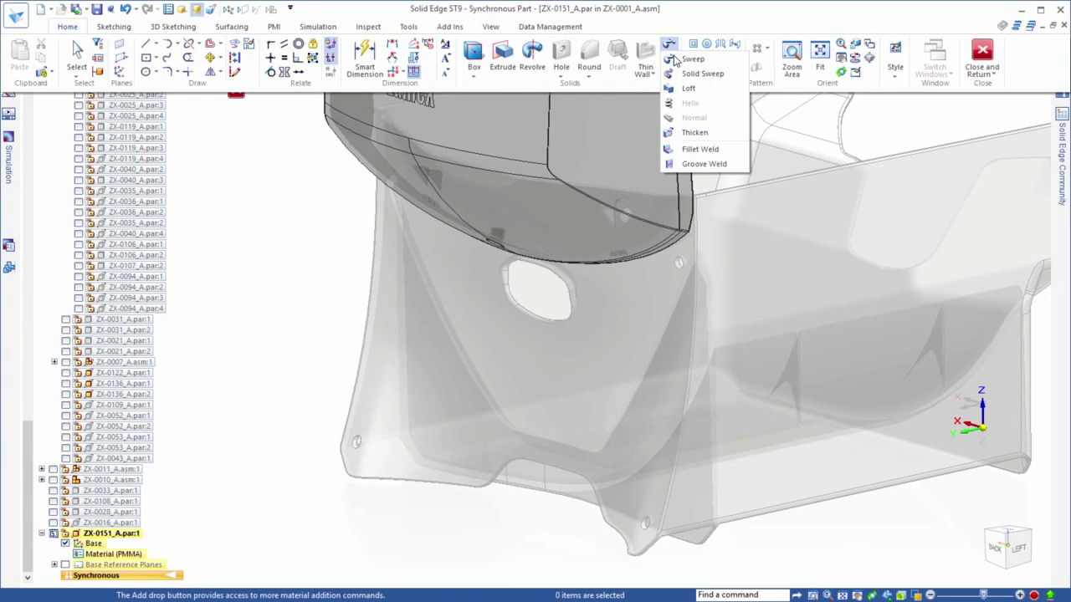
left_click(692, 132)
left_click(420, 66)
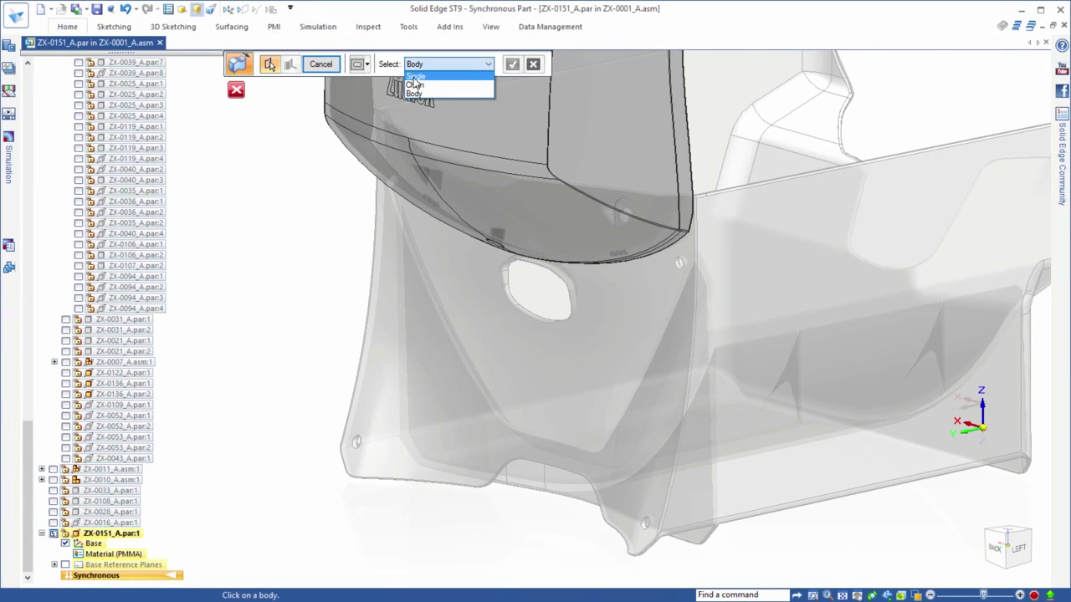
left_click(415, 86)
left_click(361, 64)
left_click(369, 98)
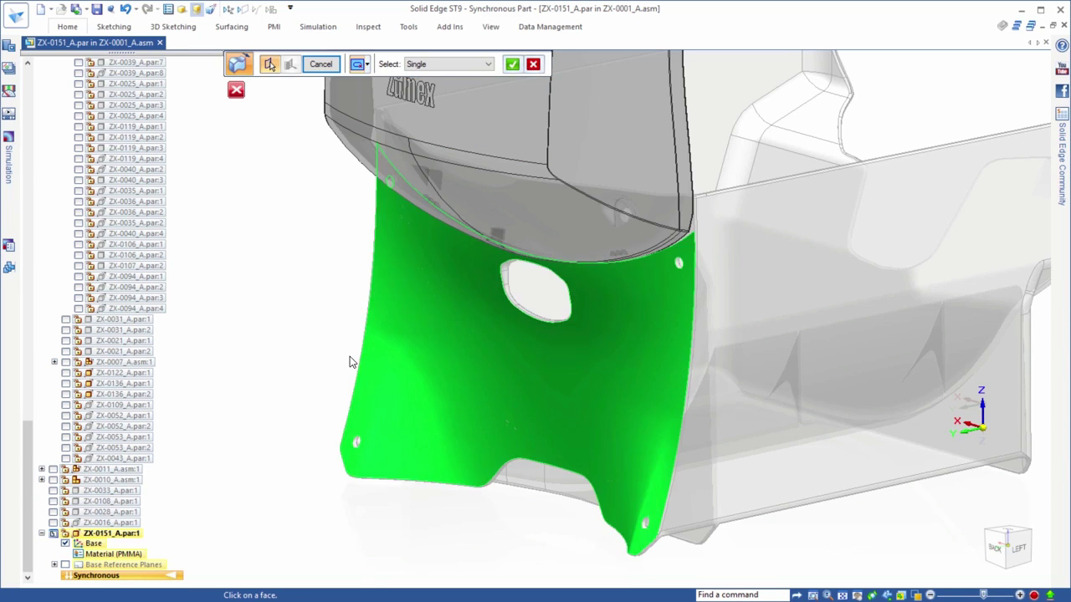
left_click(350, 333)
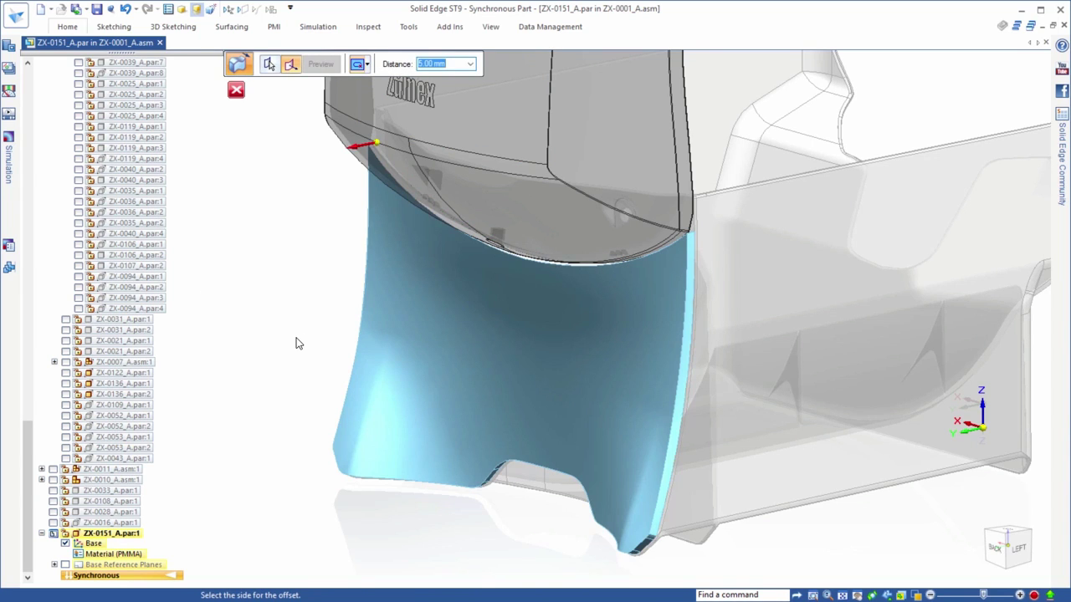
key("Return")
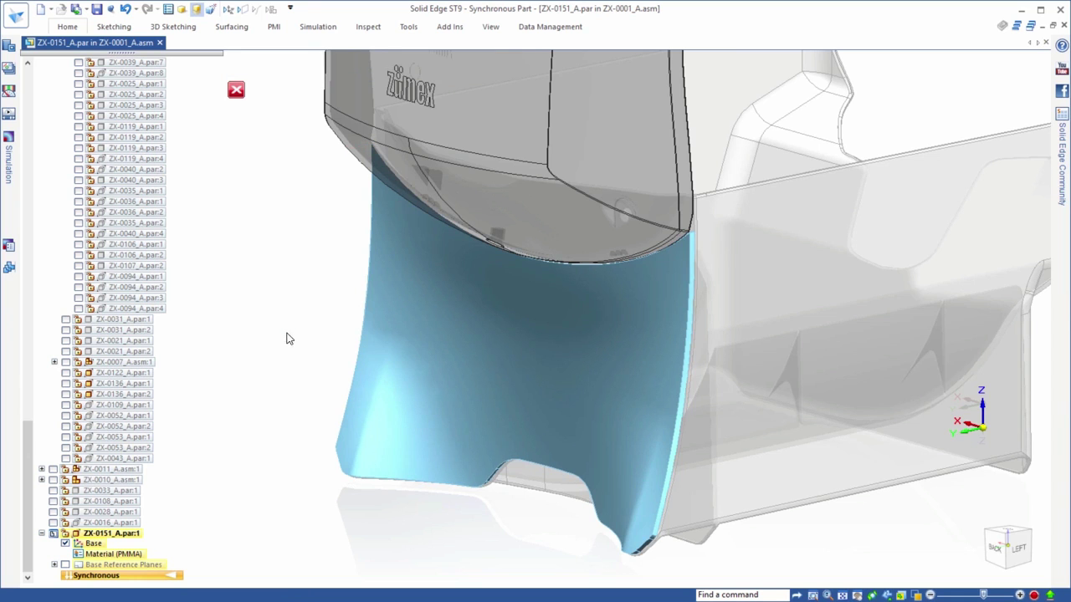
key("Escape")
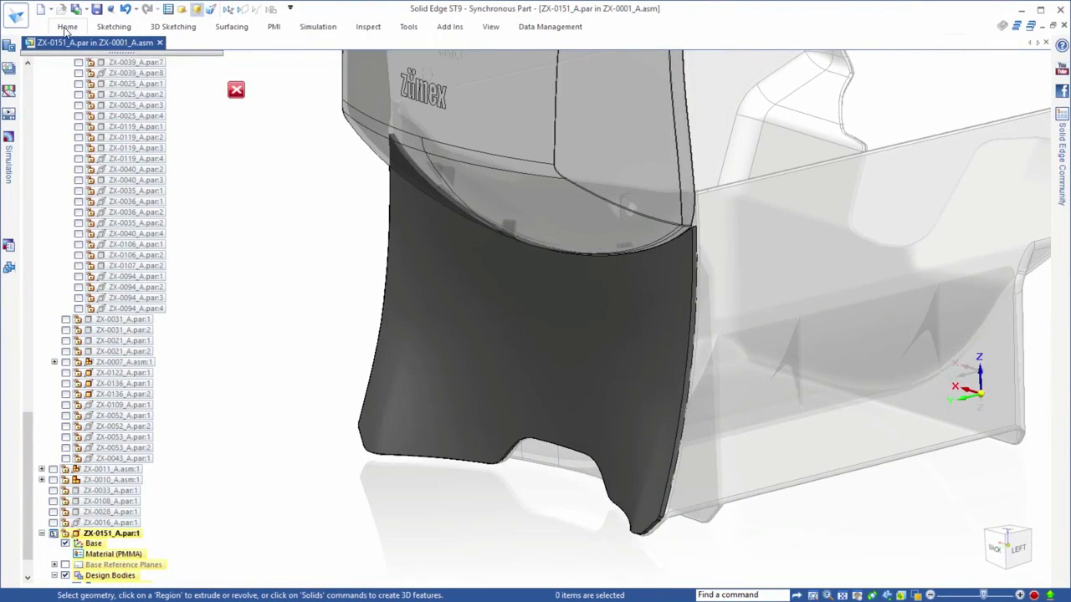
Add a second design body to the new part and hide Design Body_1.
left_click(67, 27)
left_click(669, 73)
left_click(680, 84)
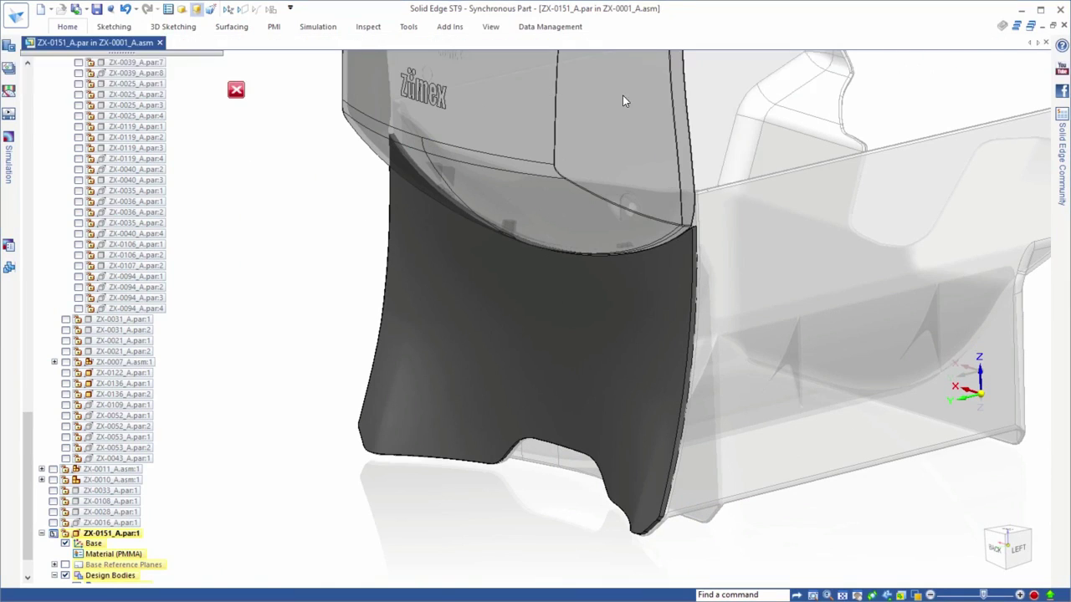
left_click(526, 361)
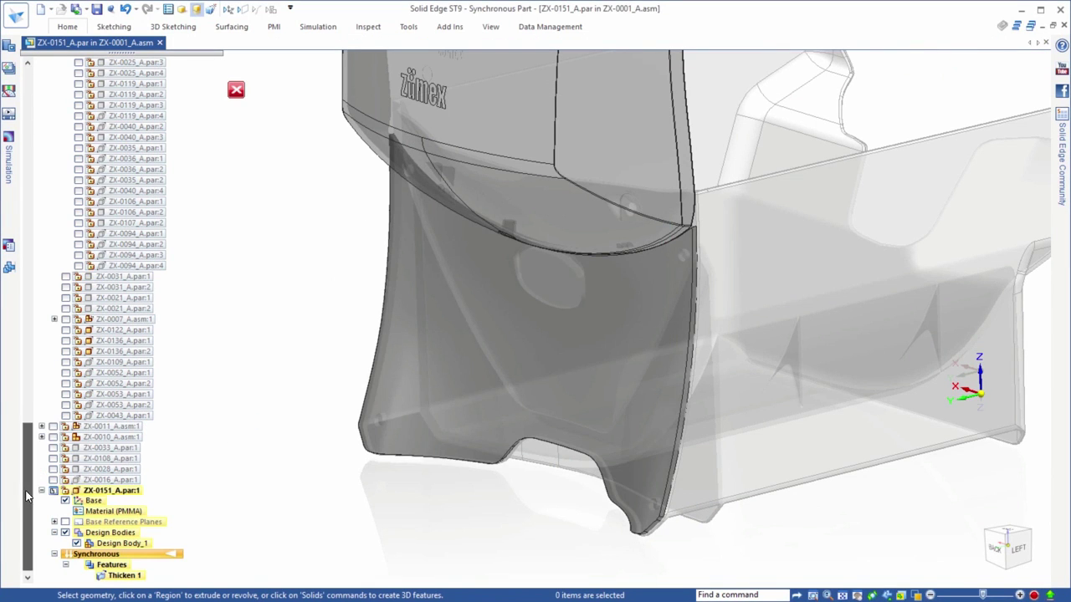
left_click(76, 544)
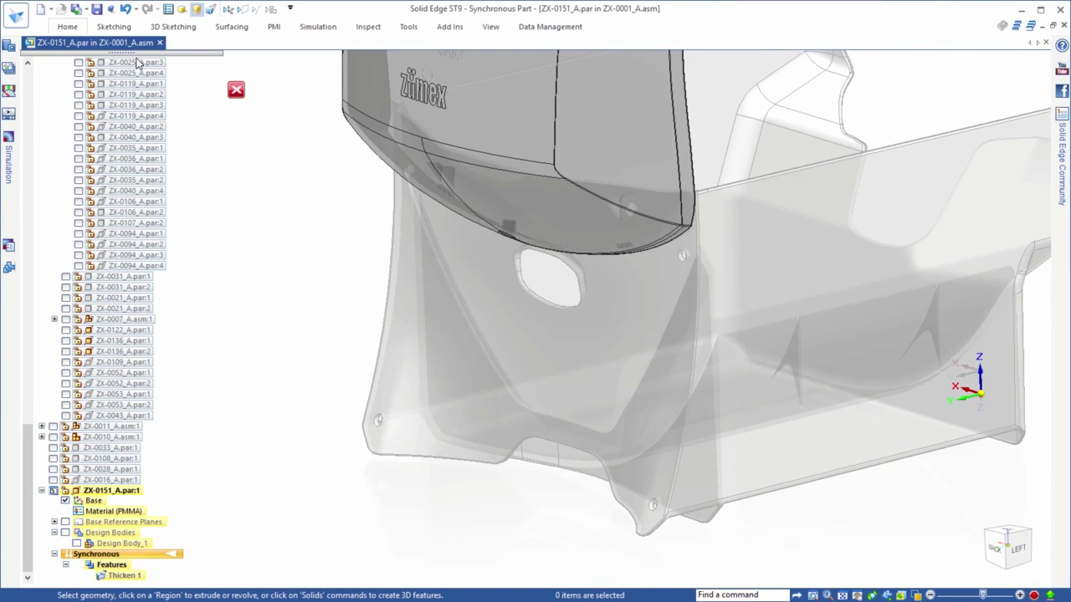
Thicken the bin's curved front face outward by 5 mm as a single face, using only its internal loops.
left_click(73, 30)
left_click(669, 43)
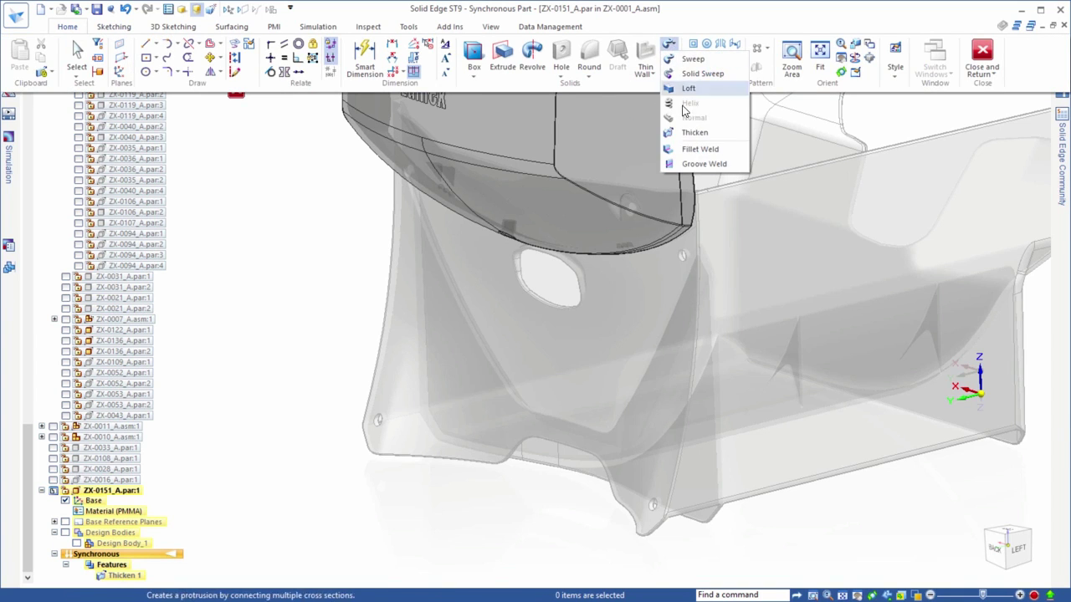
left_click(694, 131)
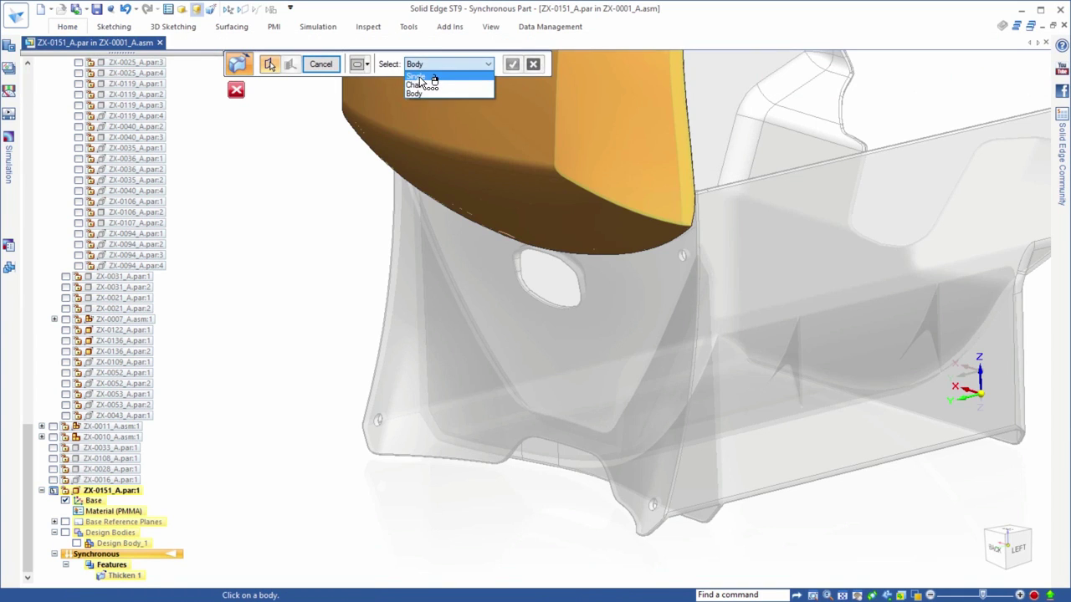
left_click(421, 78)
left_click(361, 65)
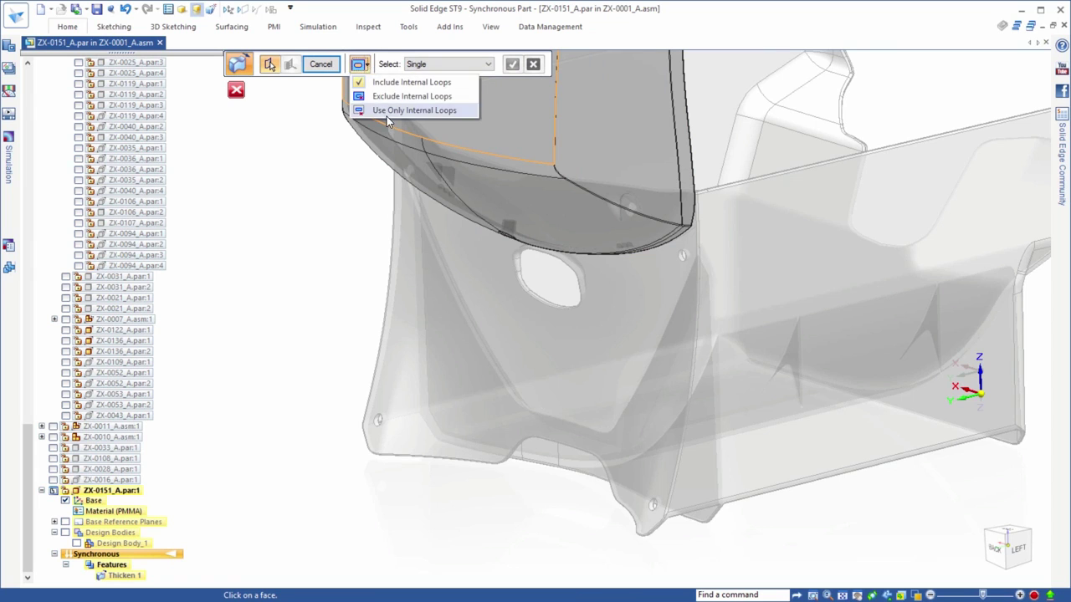
left_click(410, 111)
left_click(401, 337)
right_click(303, 281)
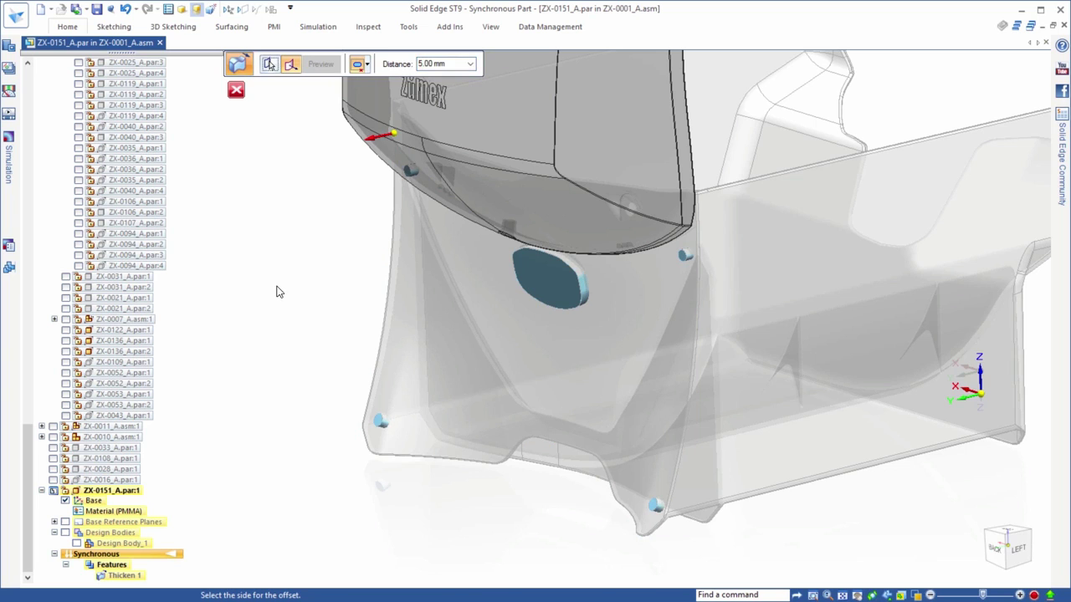
left_click(279, 291)
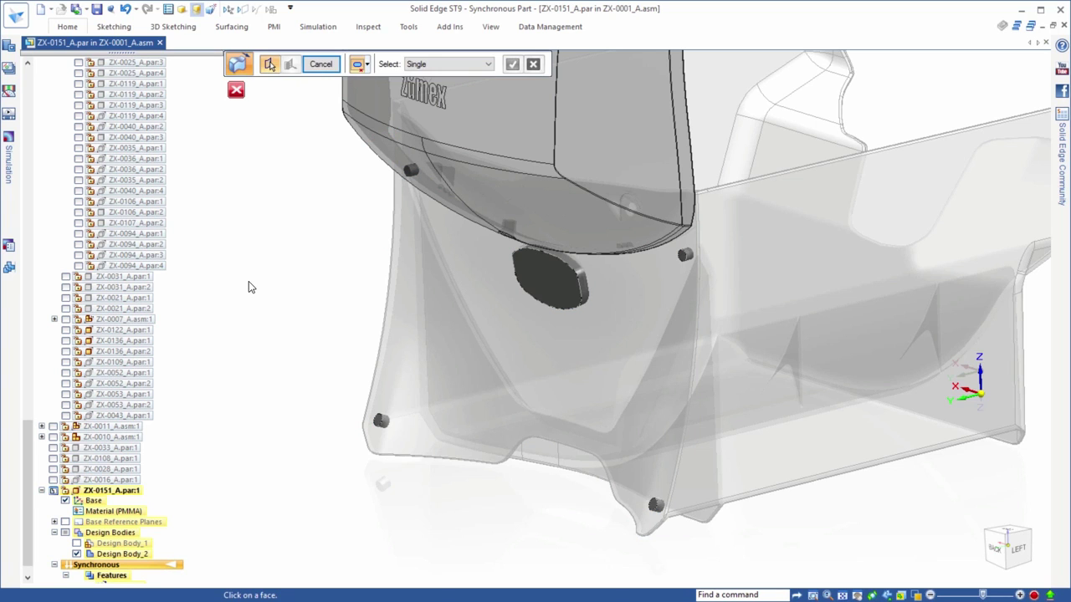
key("Escape")
Show Design Body_1 with the surrounding assembly parts hidden, and unite it with the body made from the internal loops.
left_click(76, 544)
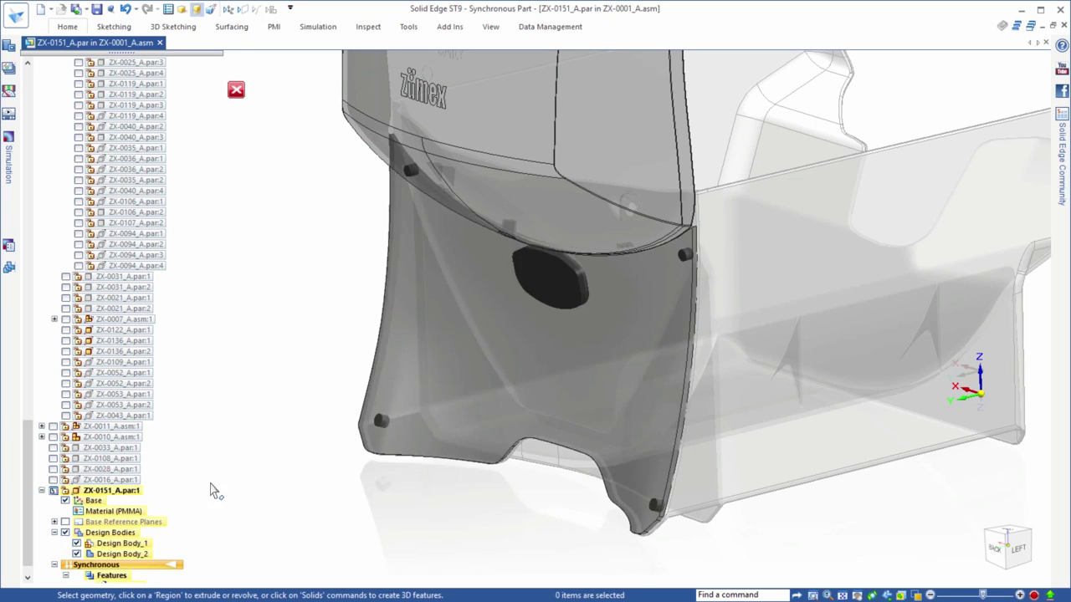
key("ctrl+shift+h")
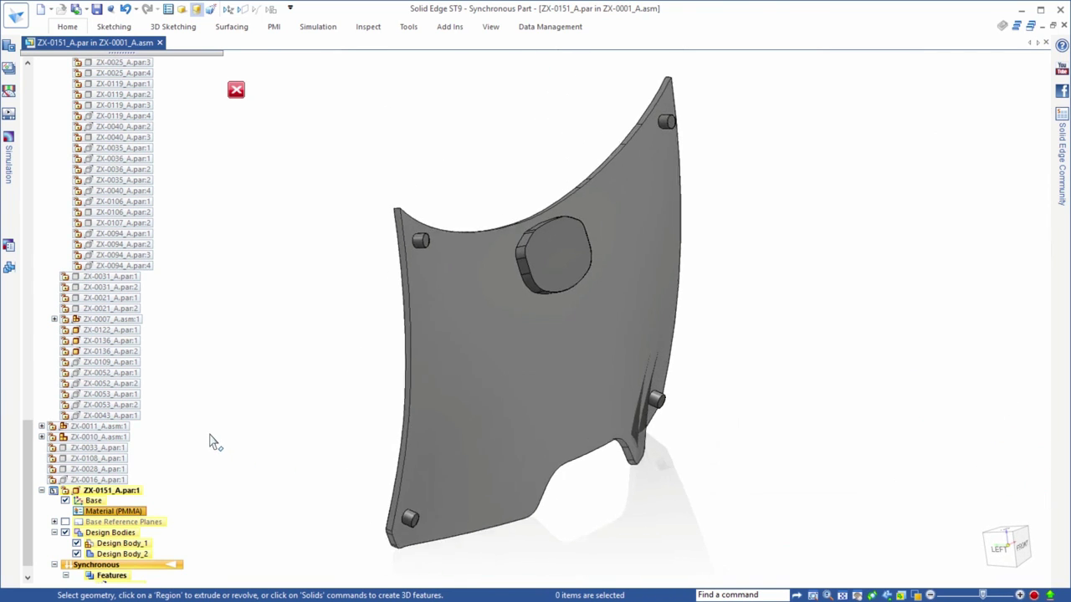
left_click(77, 31)
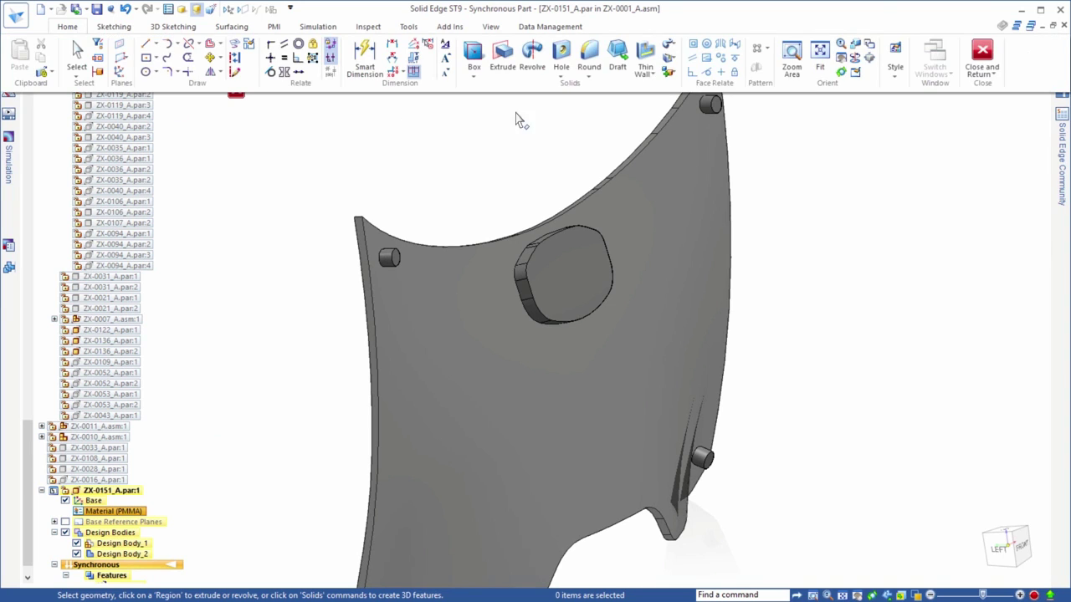
left_click(669, 73)
left_click(682, 136)
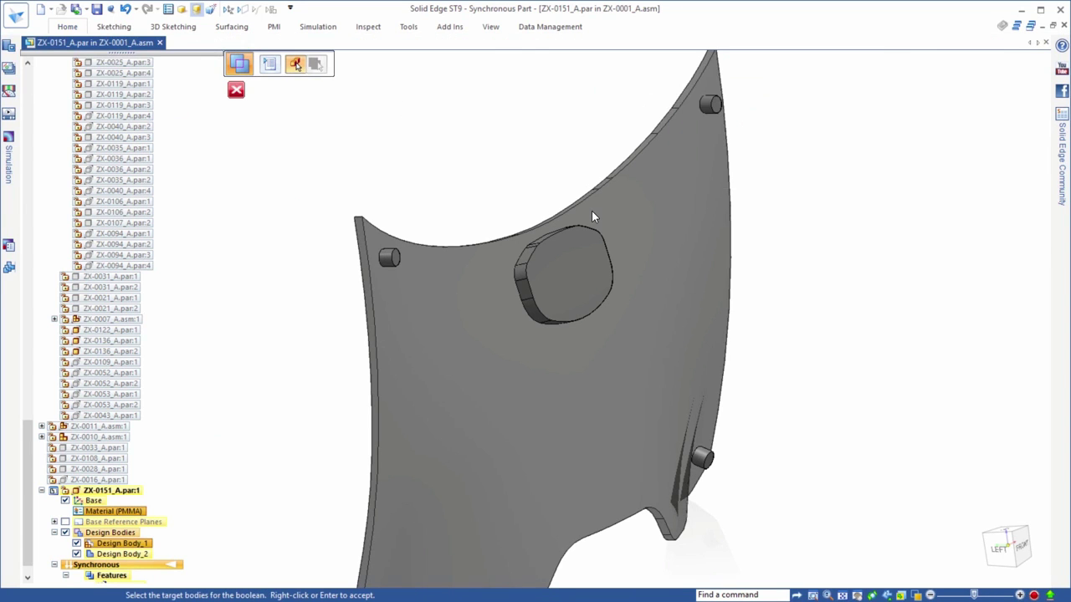
left_click(592, 211)
left_click(580, 254)
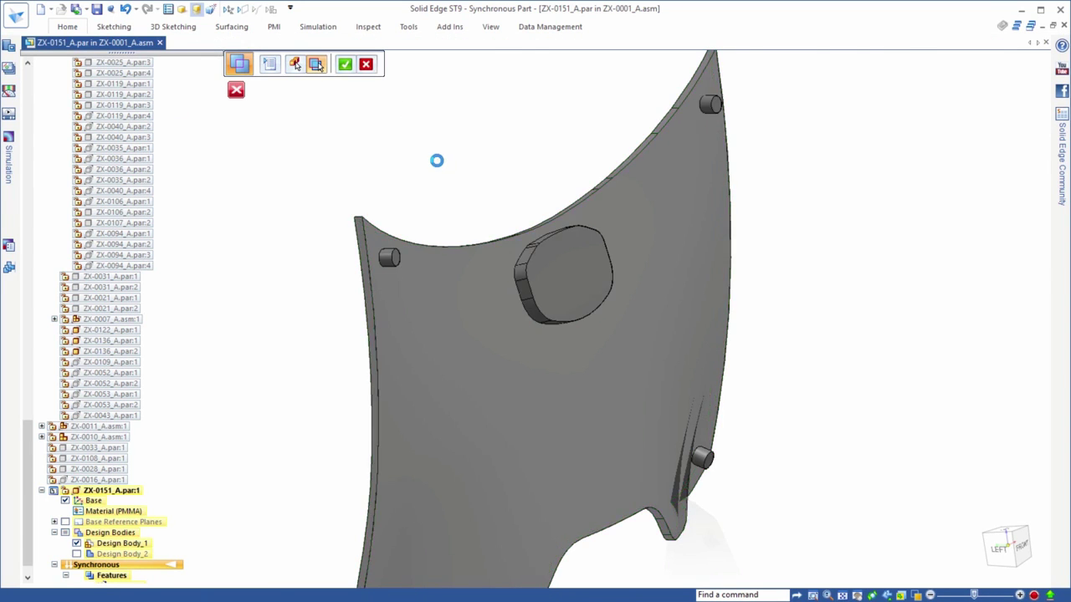
right_click(437, 160)
key("Escape")
Move the front face of the large rounded boss 10 mm inward through the panel to turn it into an opening.
key("ctrl+l")
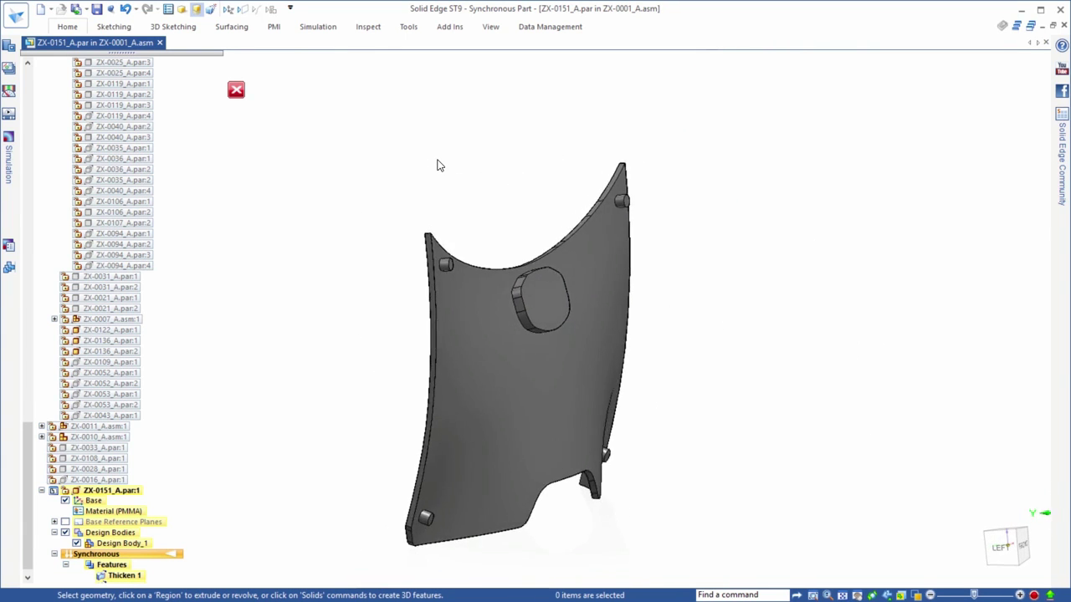
scroll(514, 244, "up", 5)
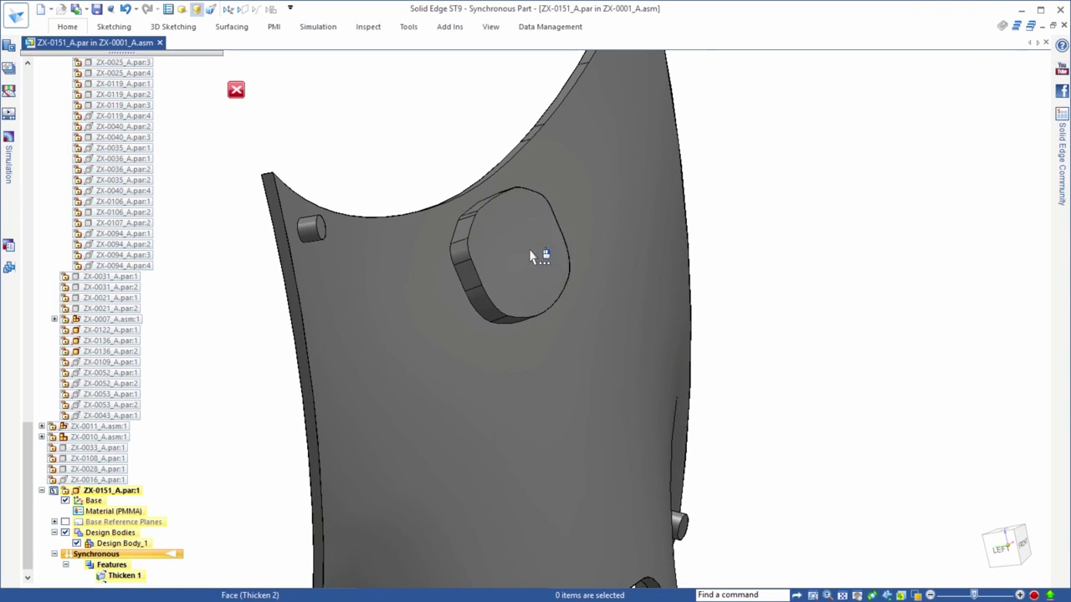
left_click(536, 257)
left_click(529, 249)
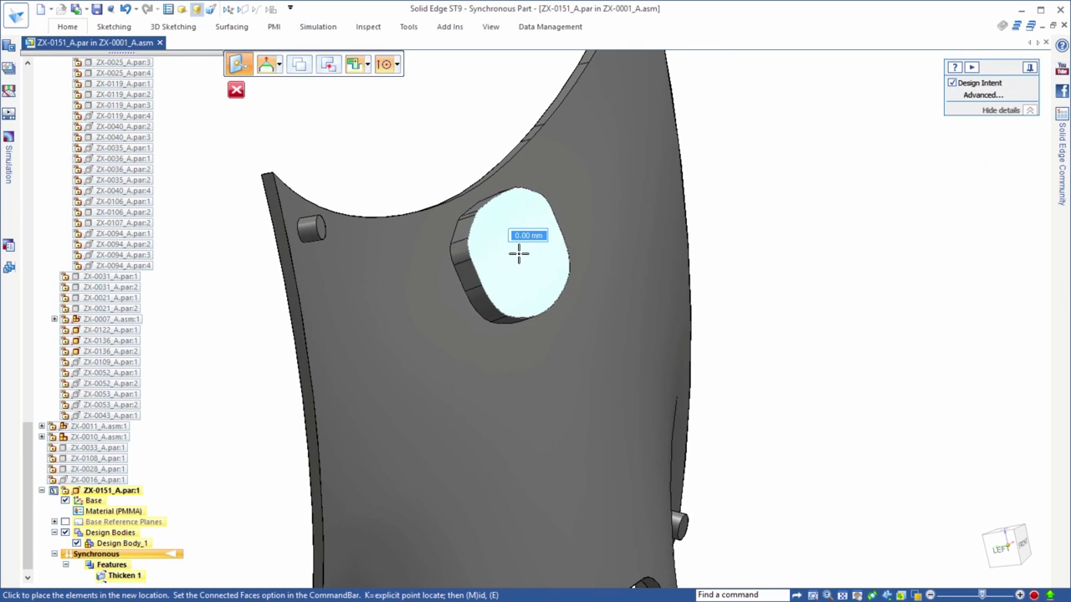
type("10")
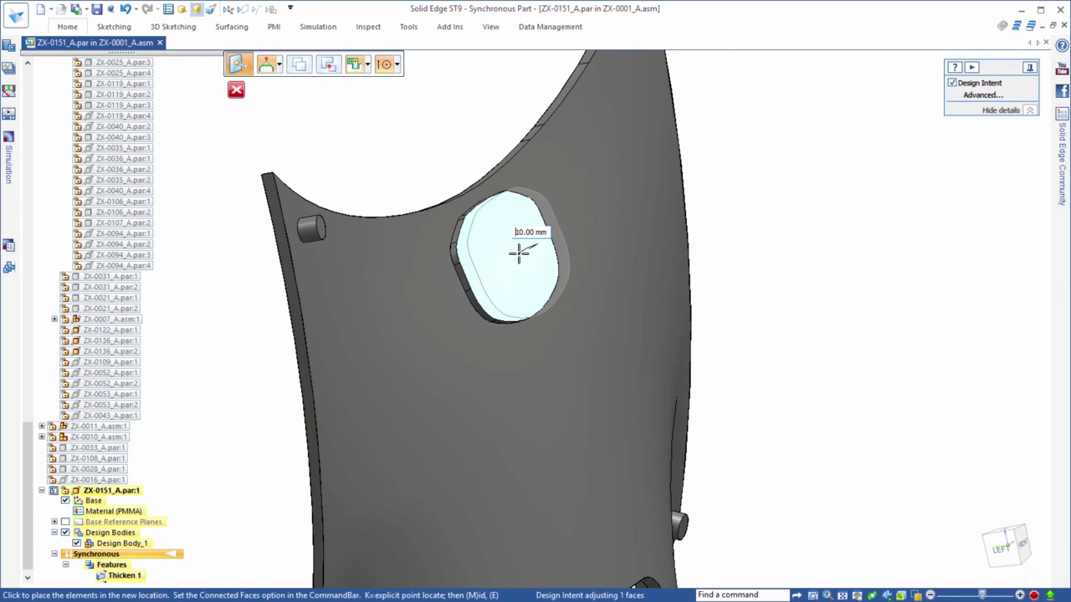
key("Return")
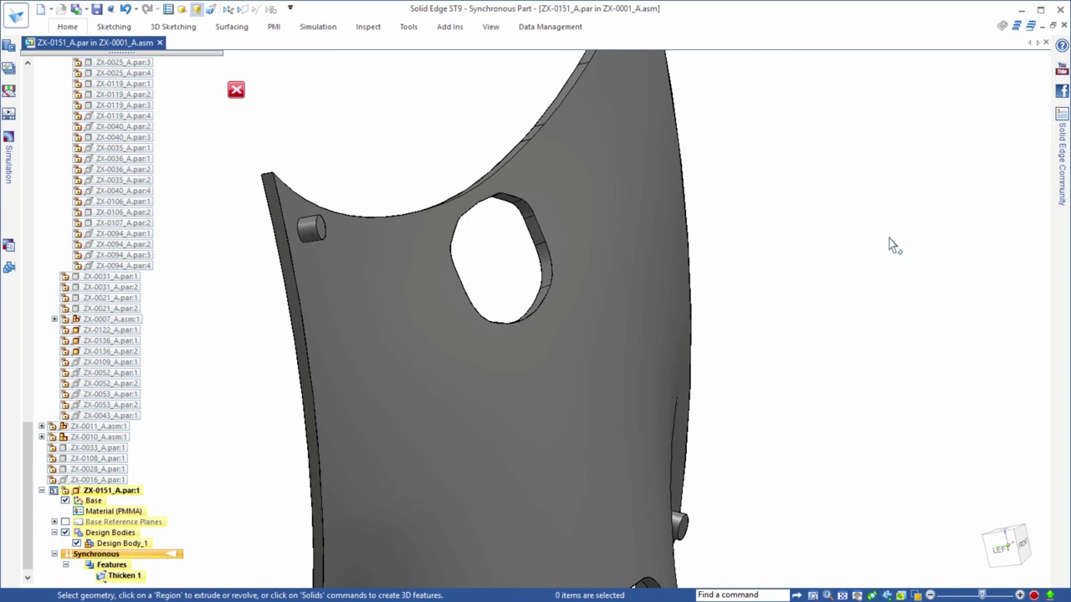
Close the new panel part and return to the waste bin assembly to view it in context.
key("ctrl+i")
scroll(192, 98, "up", 1)
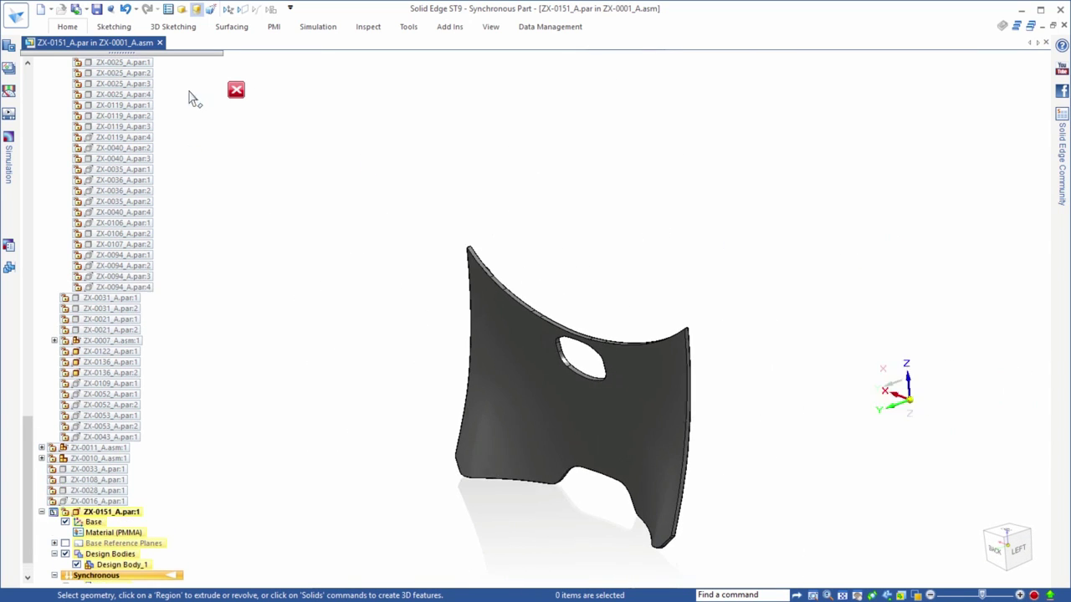
left_click(236, 87)
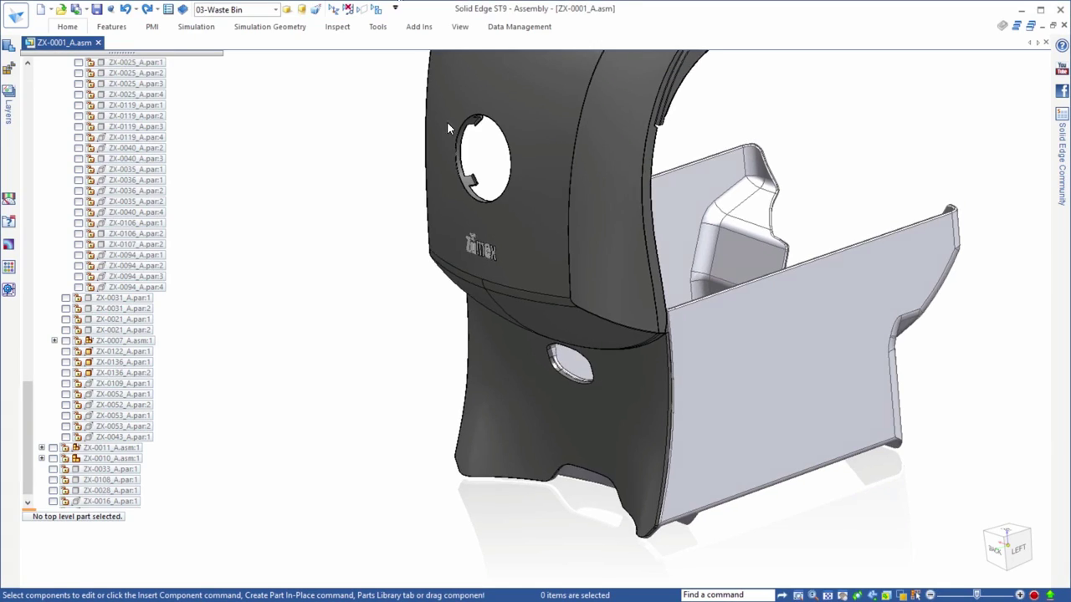
middle_click_drag(447, 121, 576, 134)
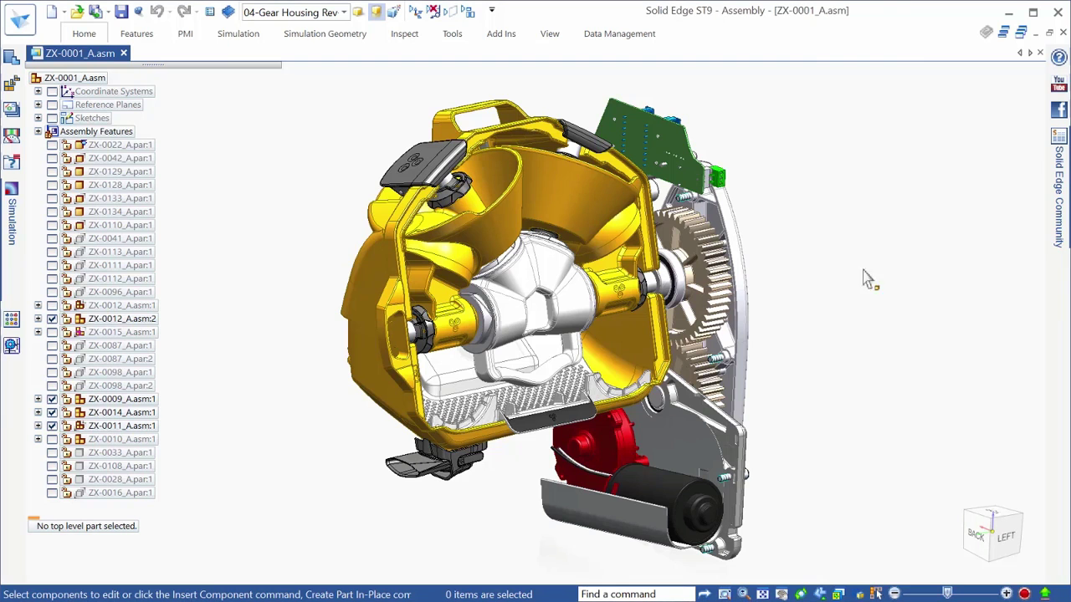
Open the white Y-shaped pipe part ZX-0017_B.par for in-place editing and show its TOOL PATH sketch and TOOL BODY.
left_click(566, 316)
left_click(553, 327)
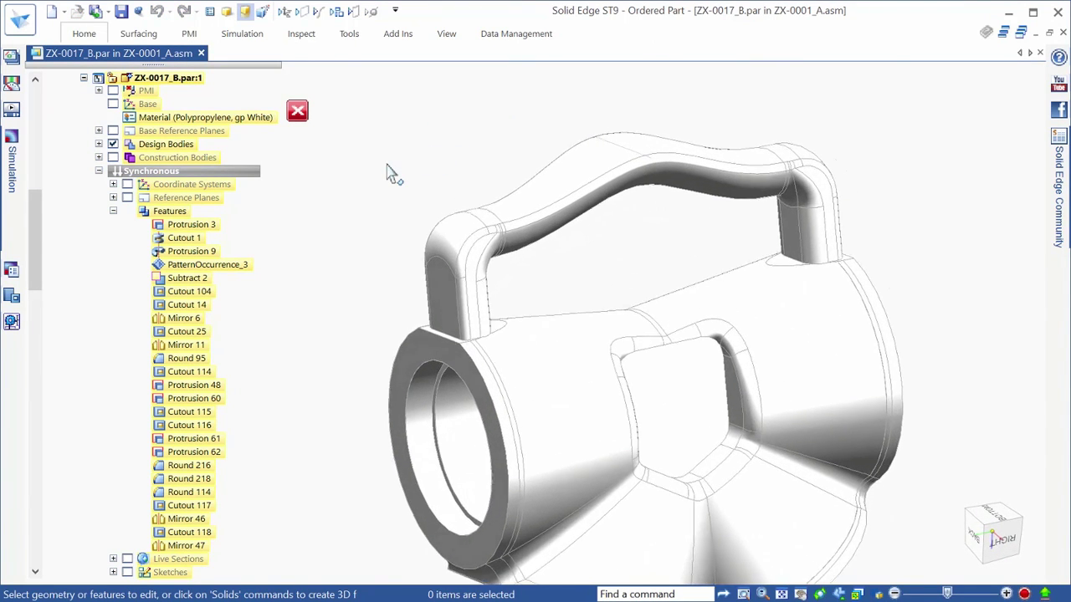
scroll(109, 268, "down", 10)
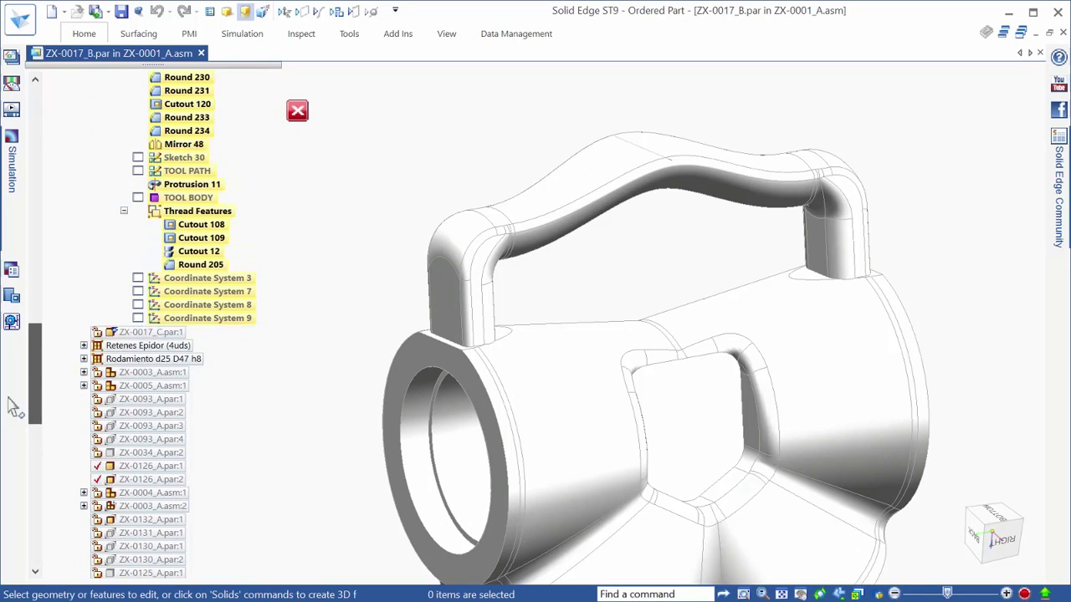
left_click(138, 184)
left_click(138, 211)
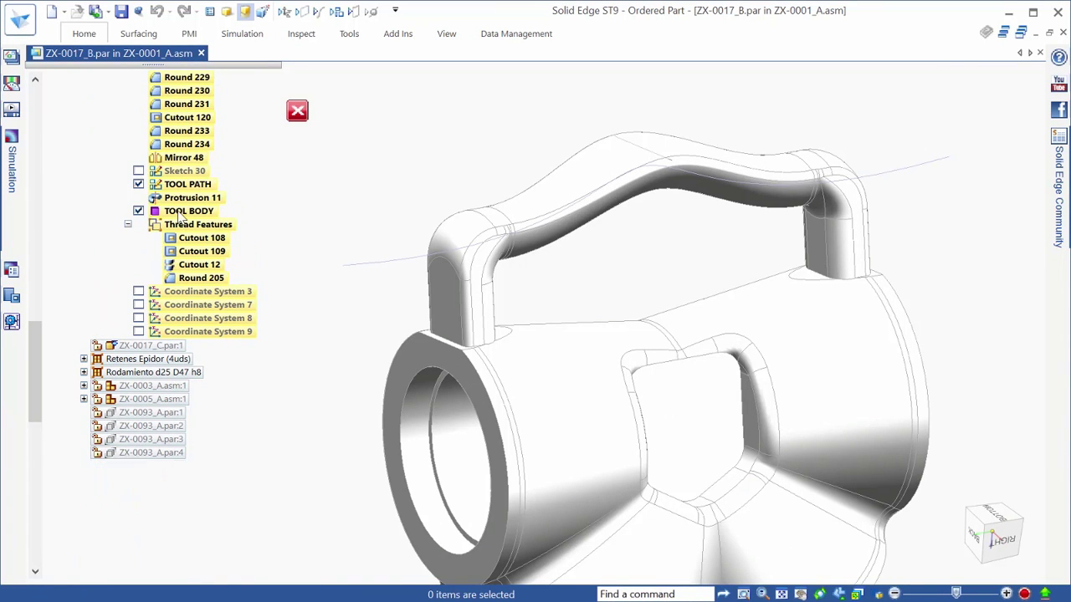
Cut the handle of ZX-0017_B with a solid sweep cutout, moving the TOOL BODY along the TOOL PATH curve.
key("ctrl+r")
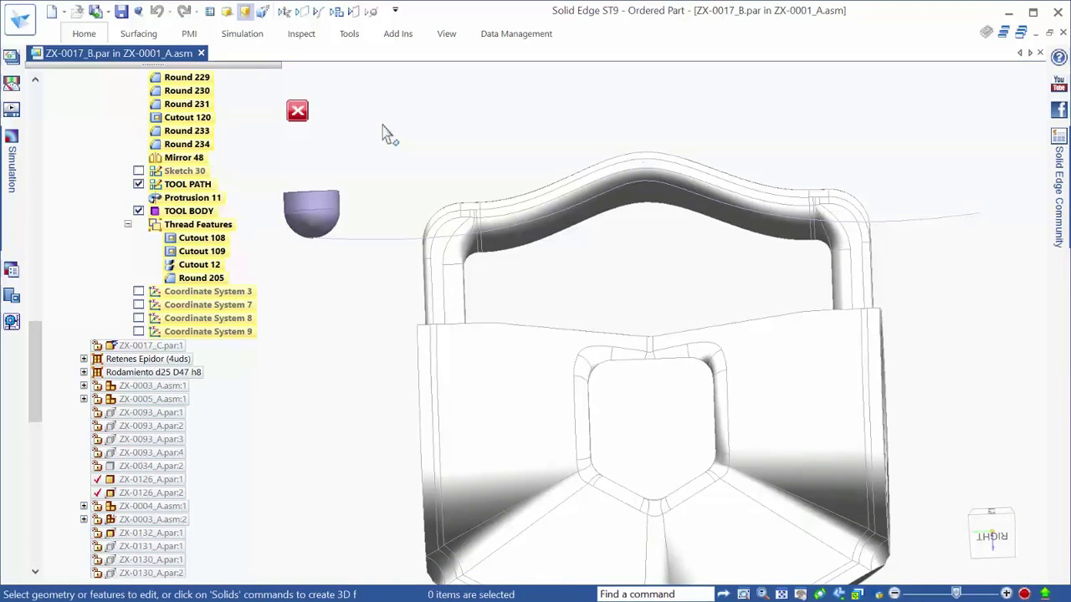
key("ctrl+i")
left_click(84, 34)
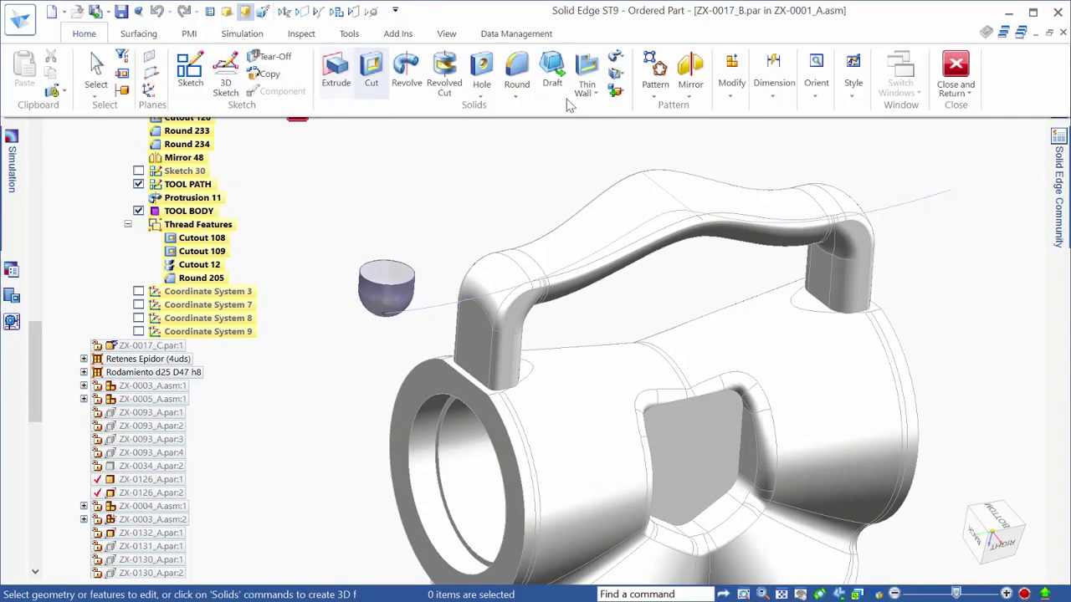
left_click(617, 82)
left_click(635, 107)
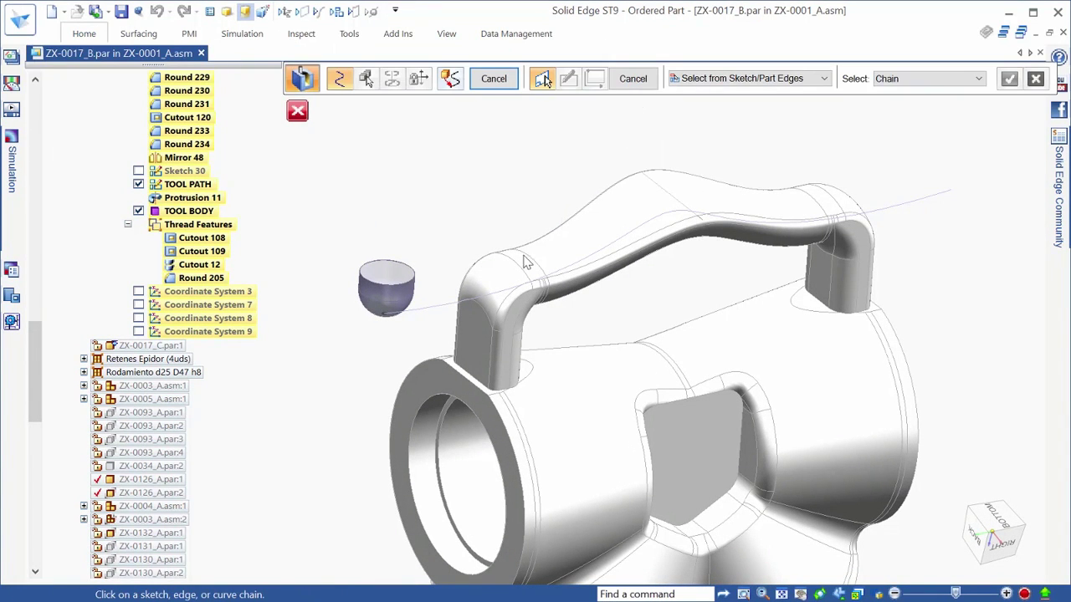
left_click(460, 299)
left_click(404, 279)
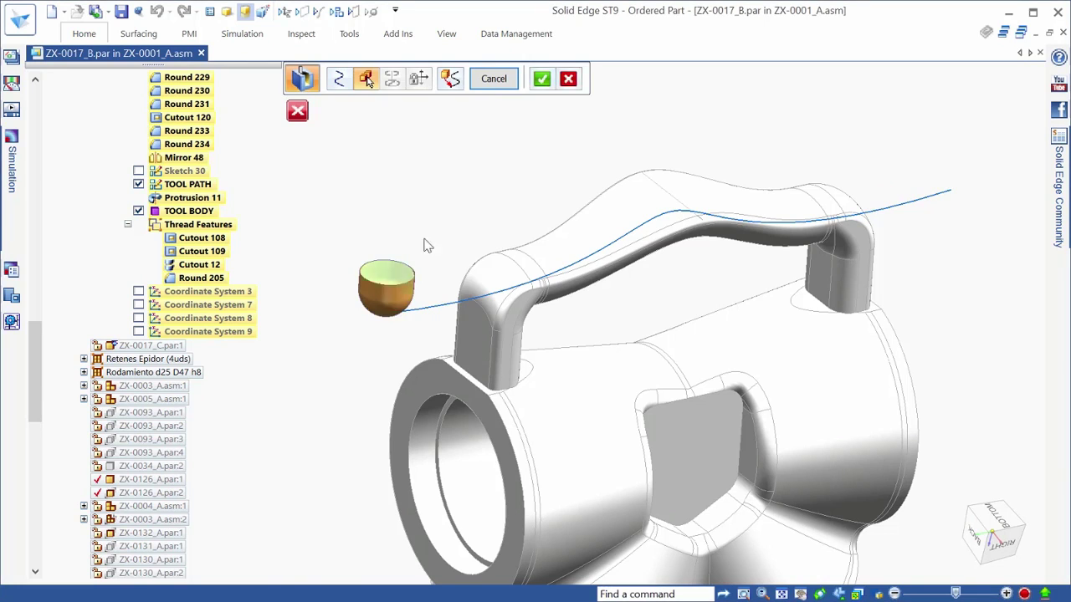
right_click(430, 237)
right_click(438, 230)
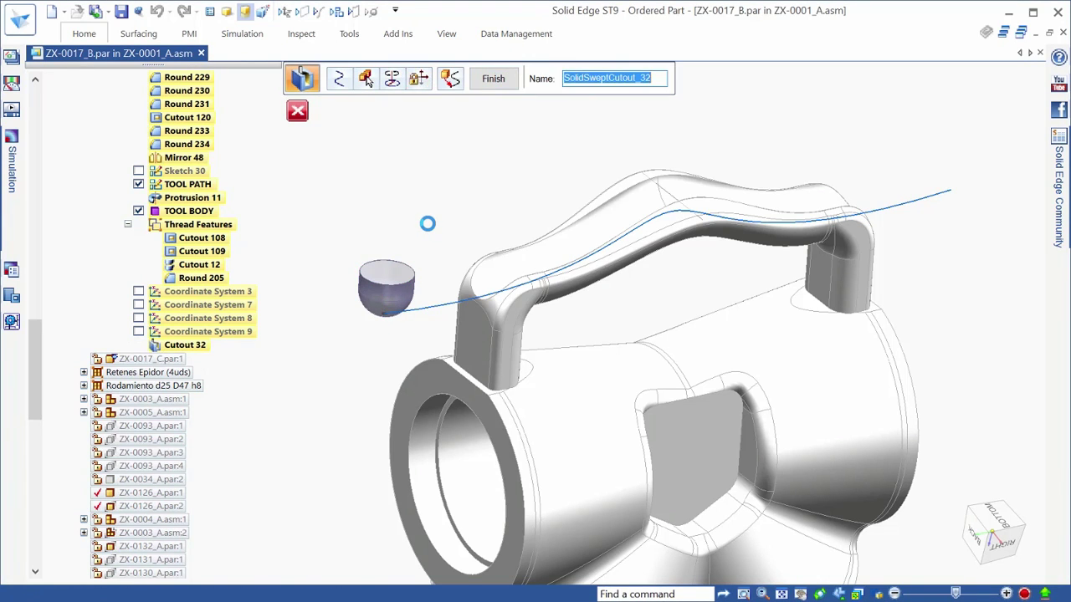
right_click(428, 223)
key("Escape")
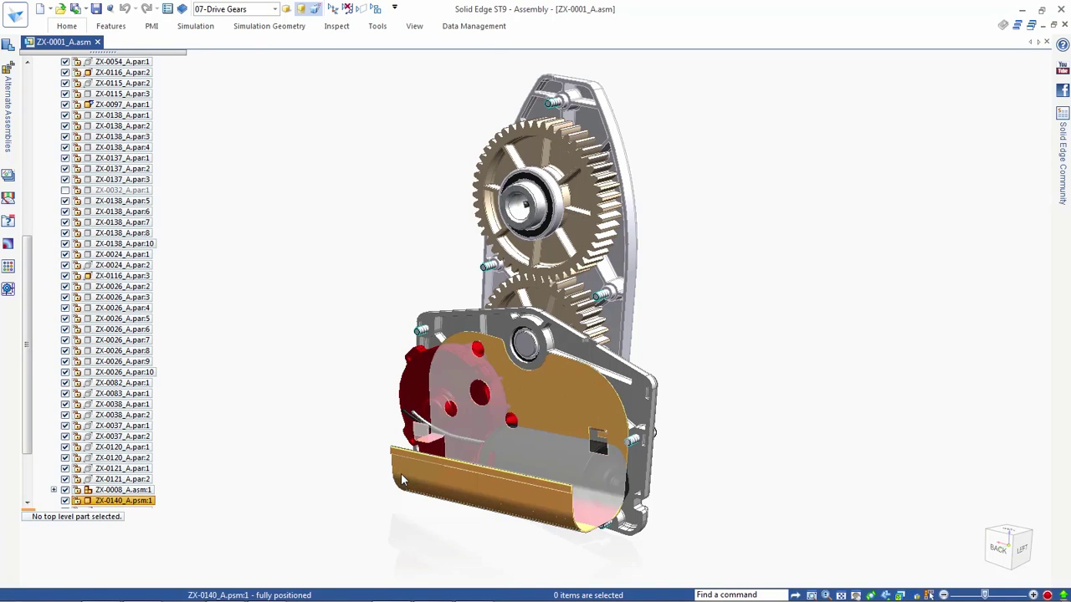
Open the sheet metal part ZX-0140_A.psm from the assembly and create its flat pattern with the large plate face oriented upward.
right_click(401, 474)
left_click(433, 320)
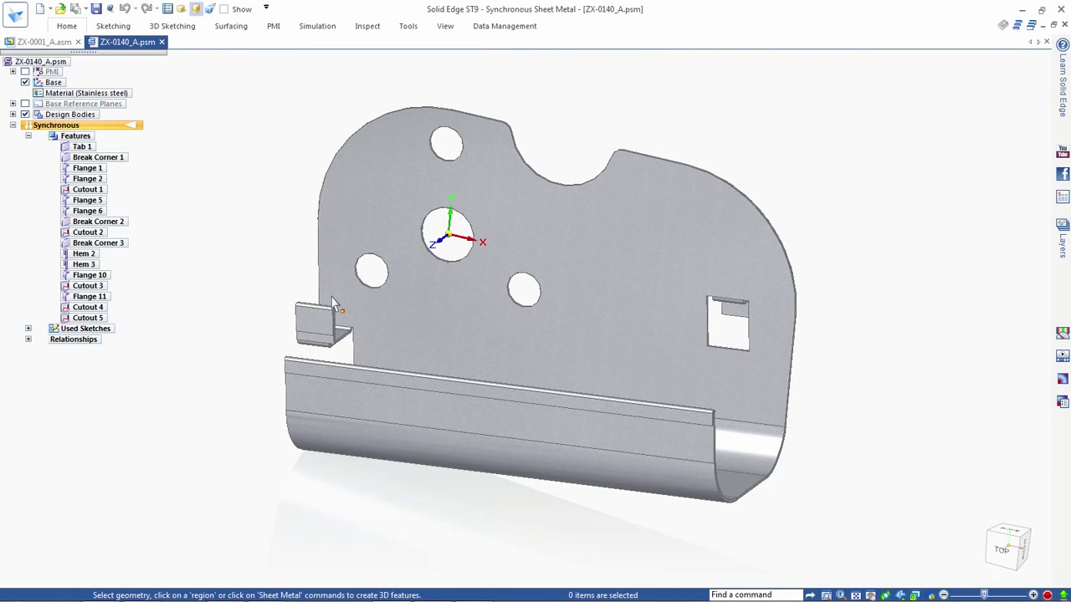
left_click(408, 25)
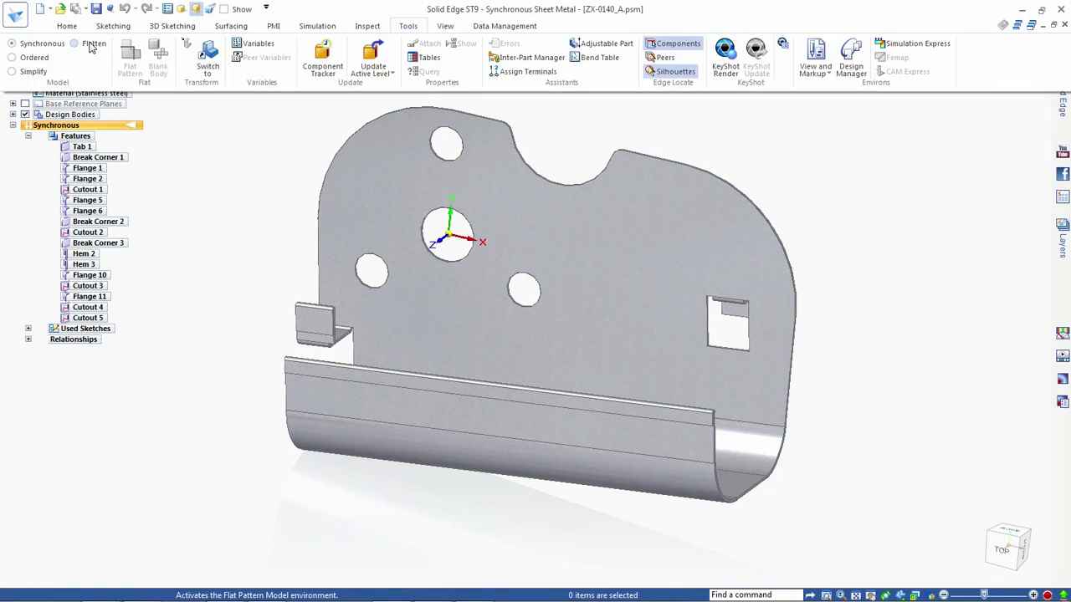
left_click(148, 67)
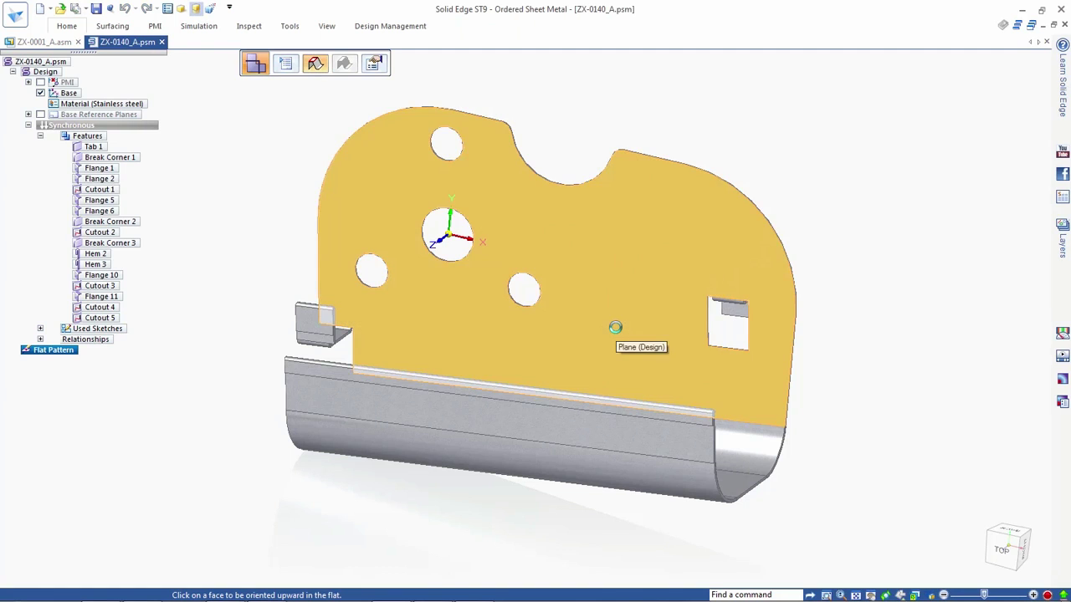
left_click(617, 329)
left_click(750, 430)
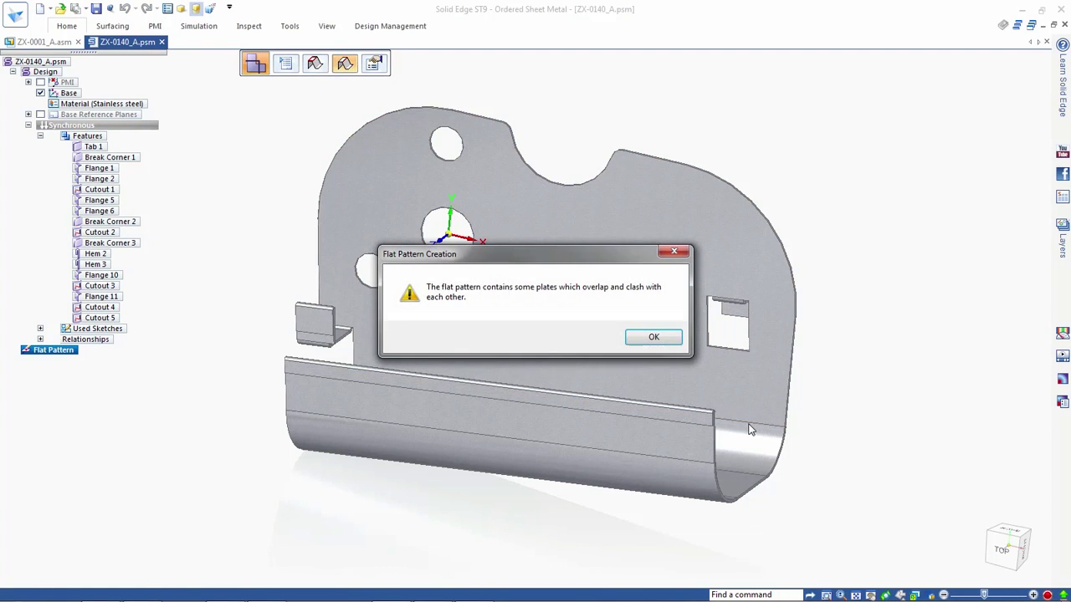
left_click(641, 342)
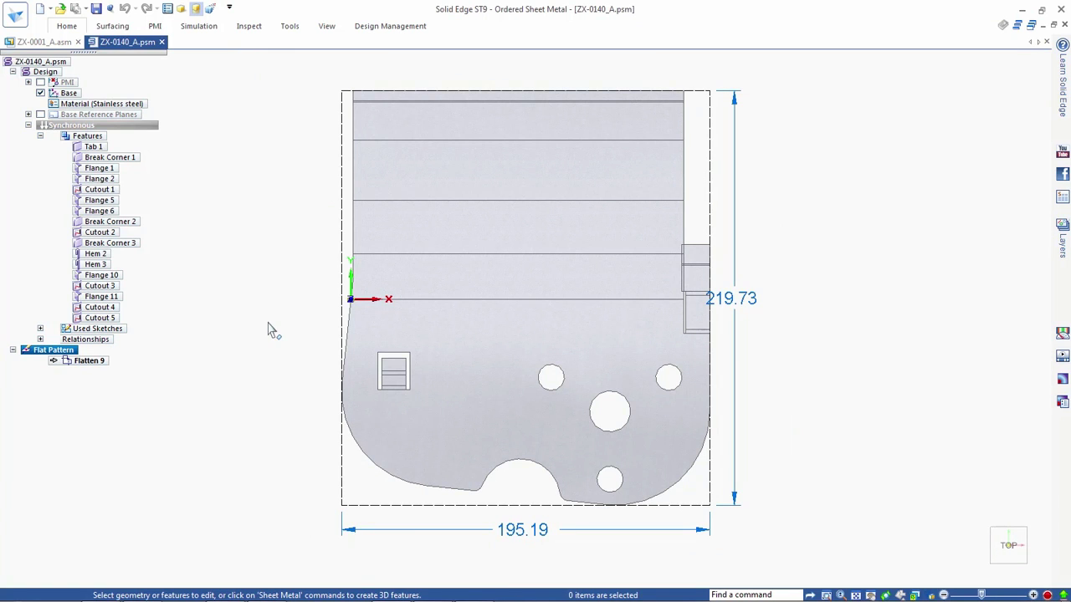
Inspect all active models of the flat pattern for faults with Geometry Inspector and highlight the faulty faces.
left_click(248, 26)
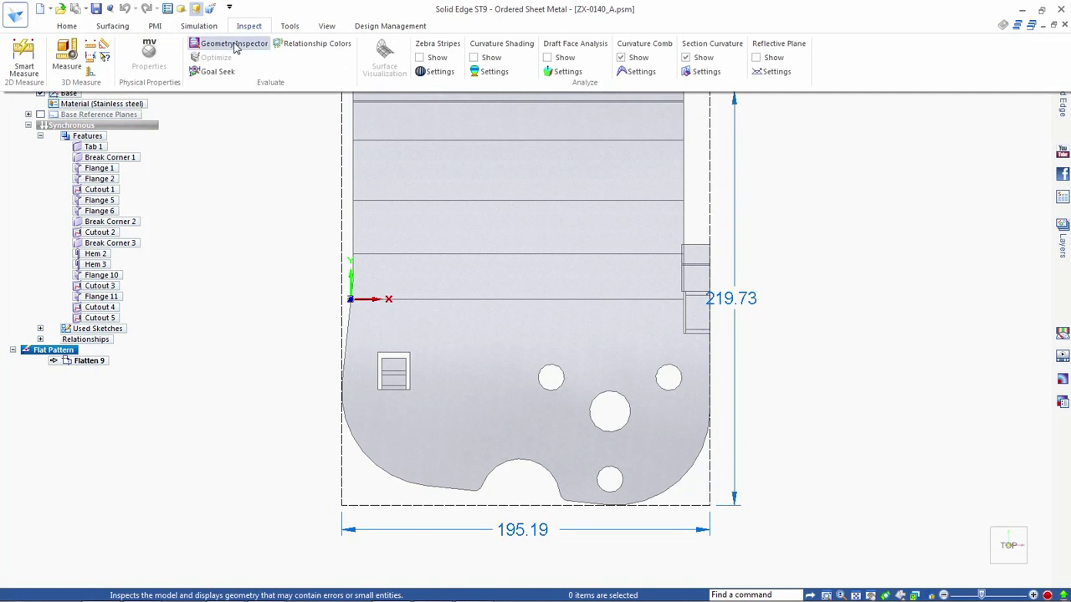
left_click(234, 42)
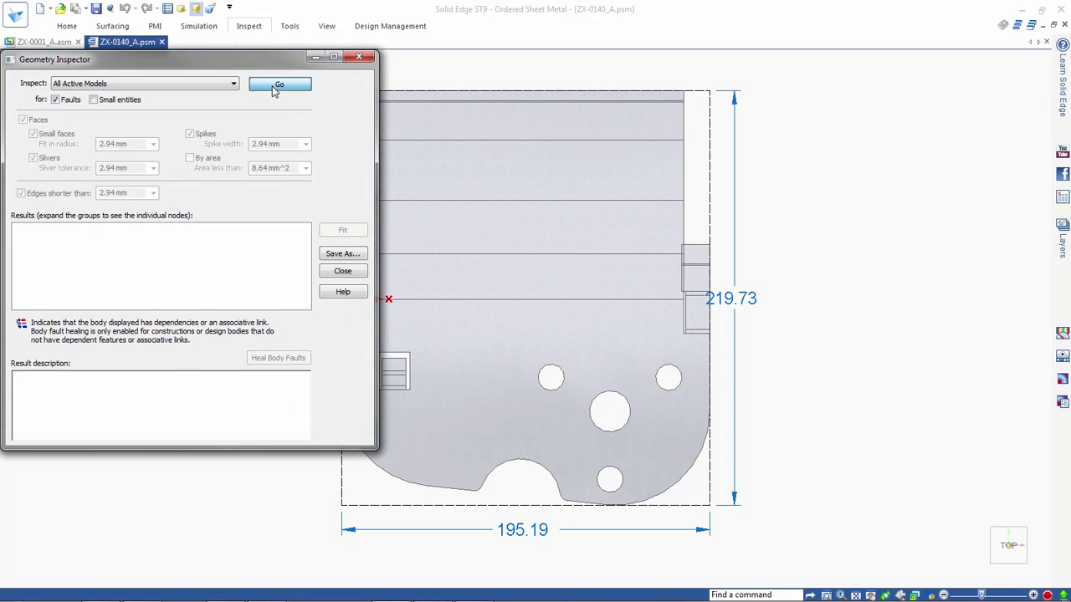
left_click(84, 231)
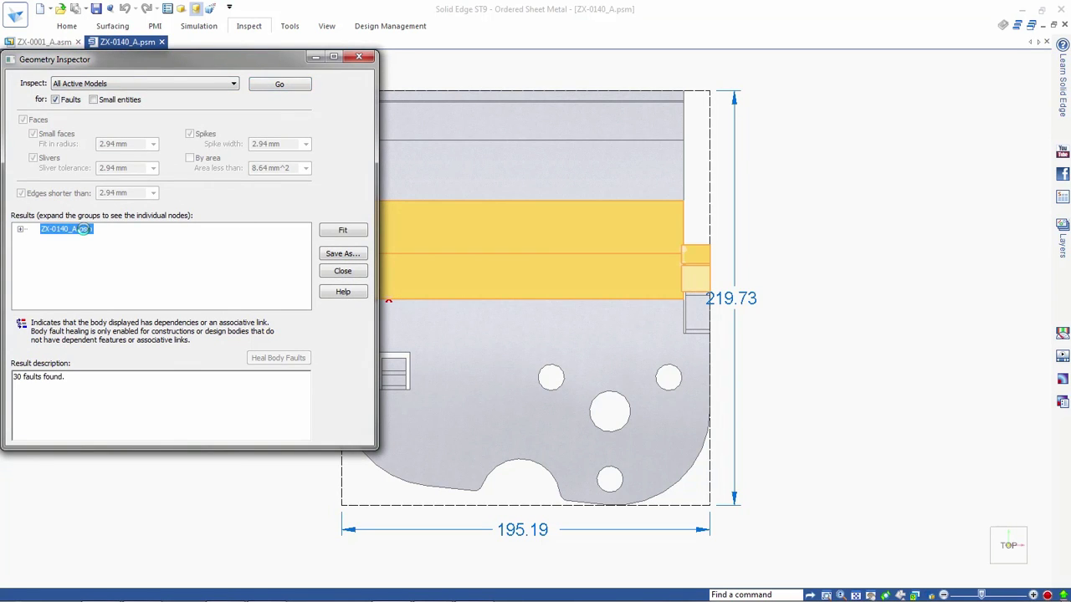
left_click(357, 58)
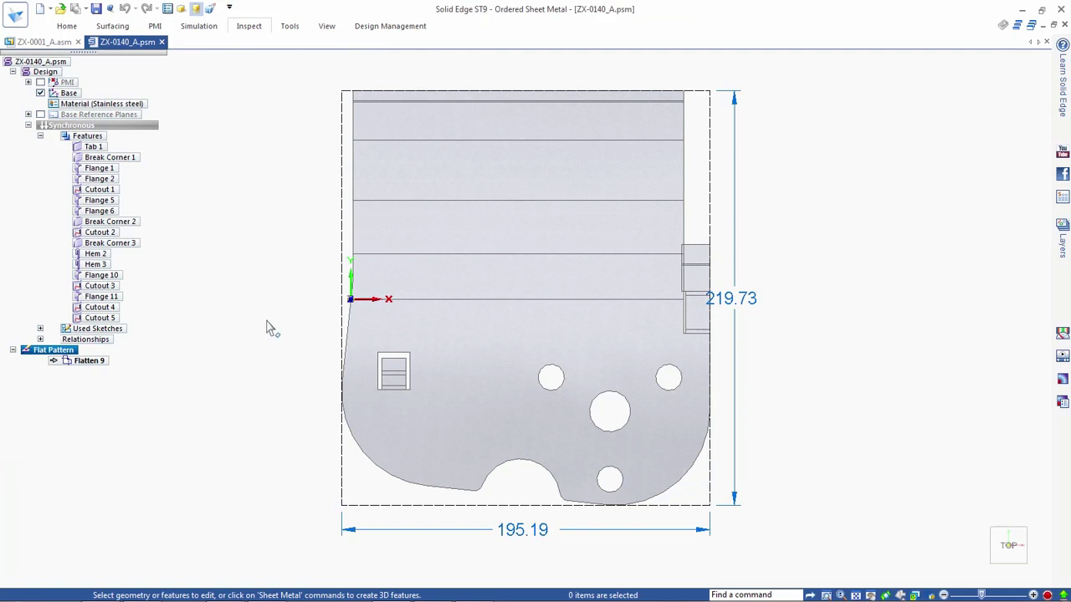
Return to the synchronous model and move the small upright flange's side face inward about 2.14 mm, aligned with the adjoining flange's edge.
left_click(148, 128)
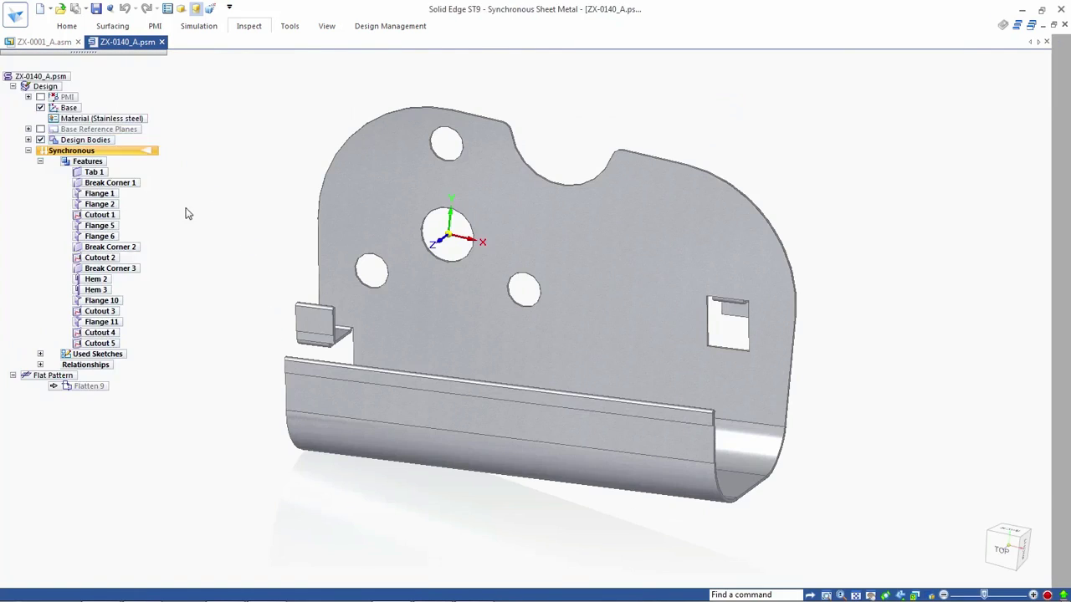
scroll(277, 331, "up", 3)
scroll(289, 332, "up", 2)
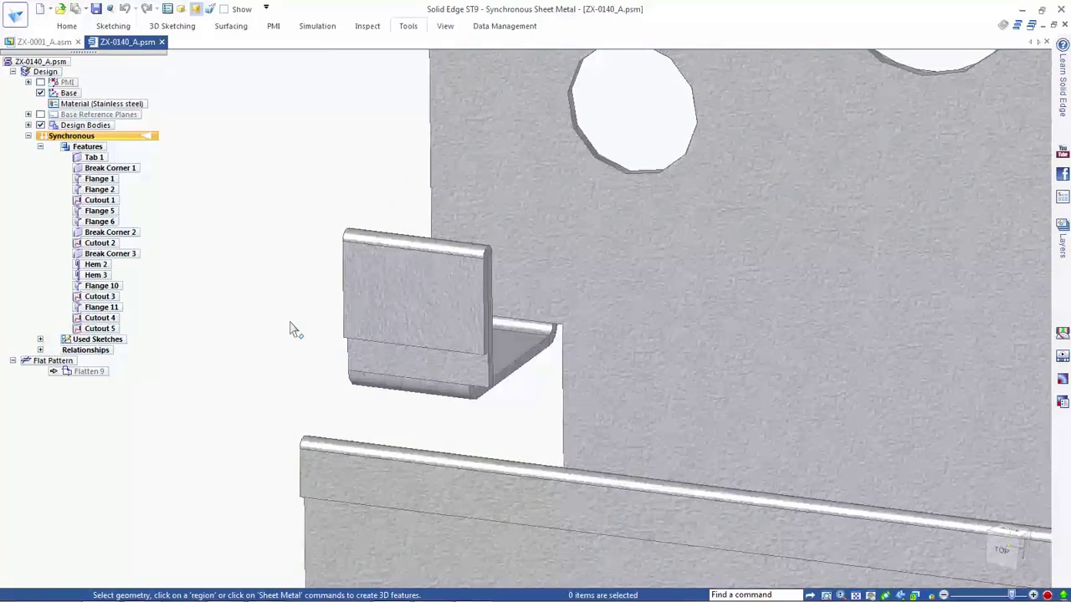
left_click(489, 359)
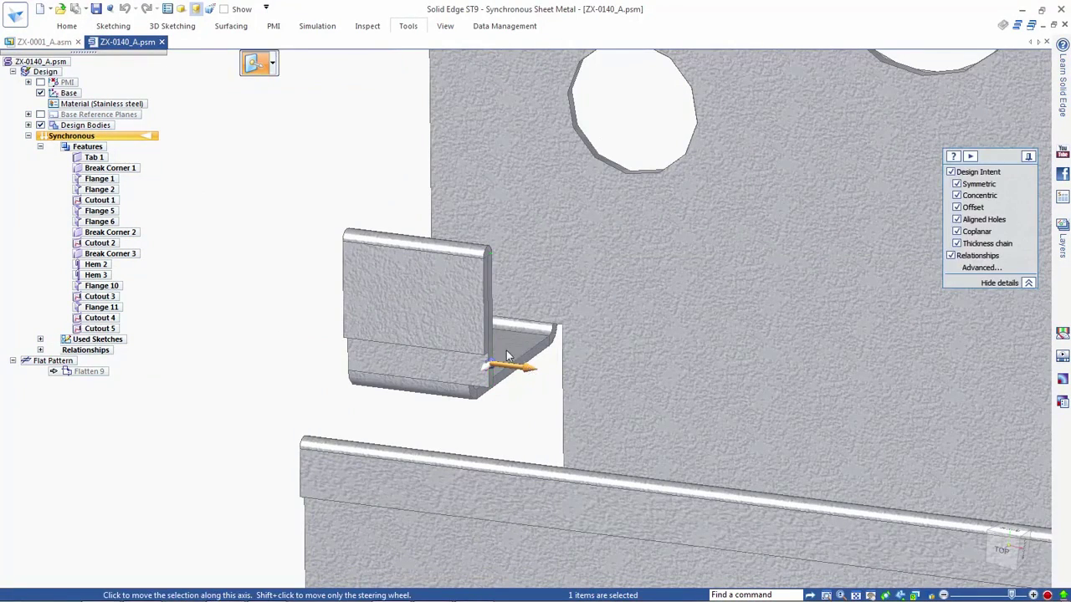
left_click(508, 362)
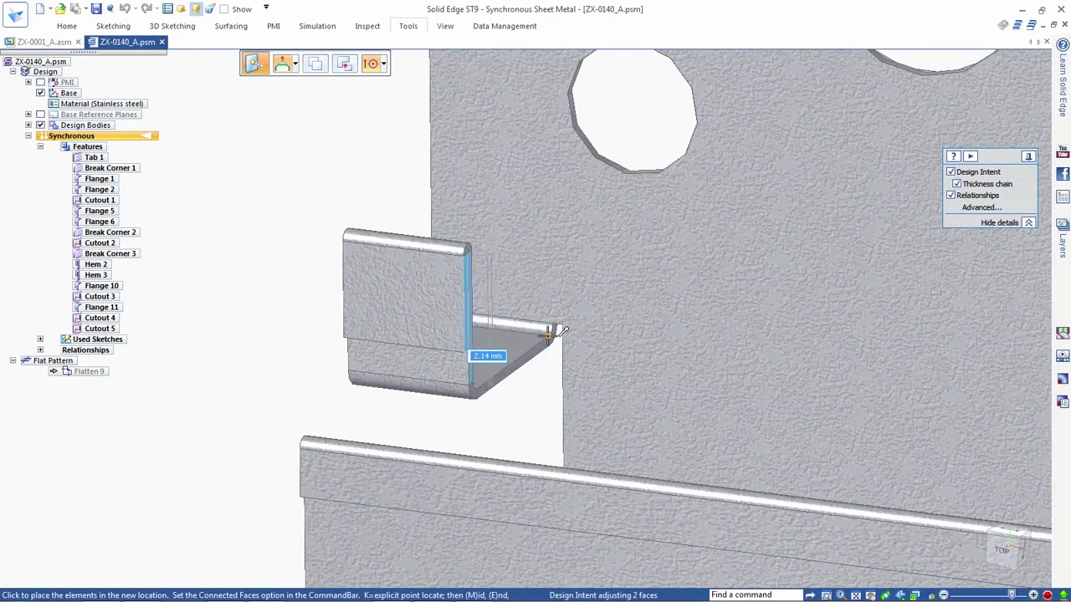
left_click(549, 339)
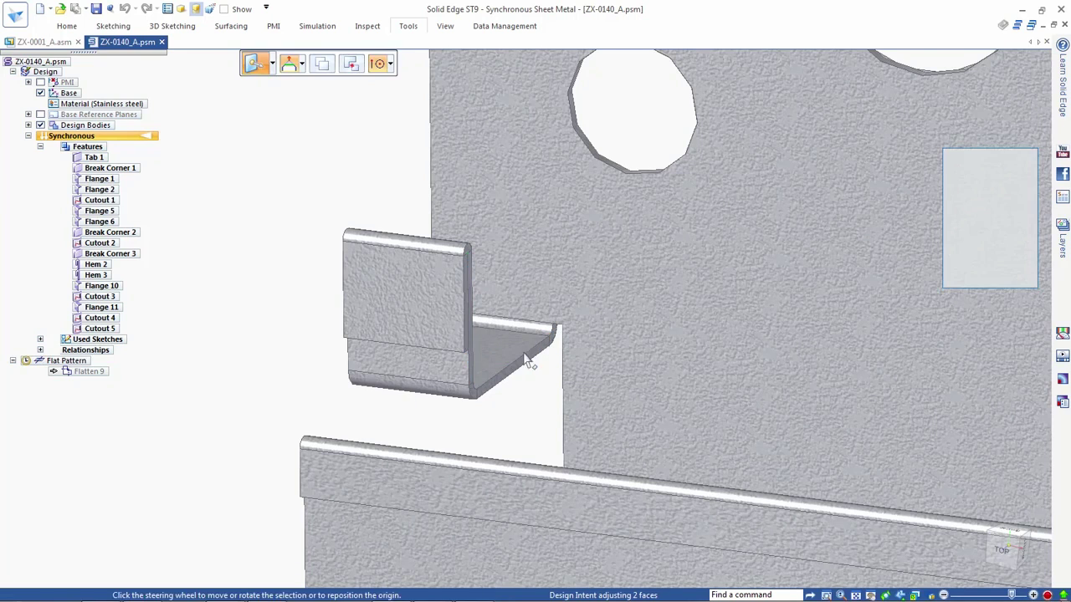
left_click(289, 358)
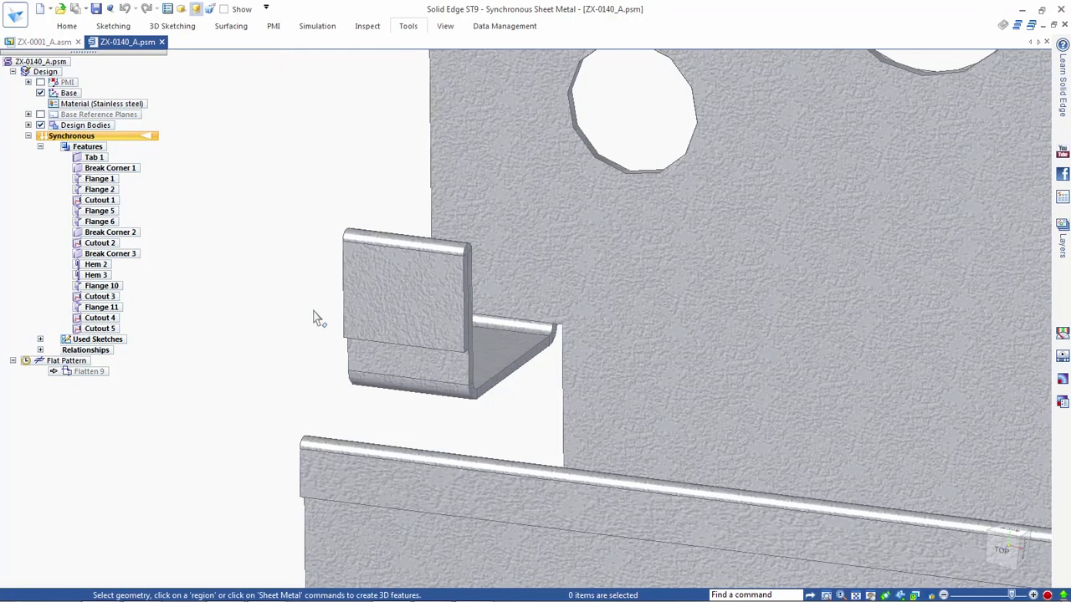
scroll(282, 346, "down", 5)
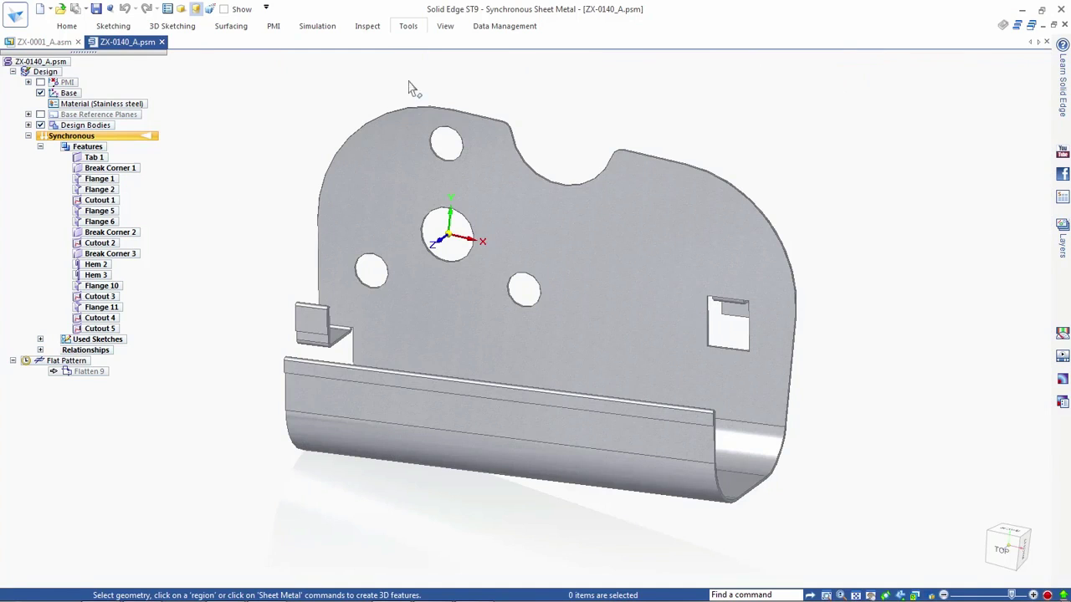
Update the flat pattern with the narrowed flange to check for overlaps, and return to the synchronous model.
left_click(409, 30)
left_click(92, 41)
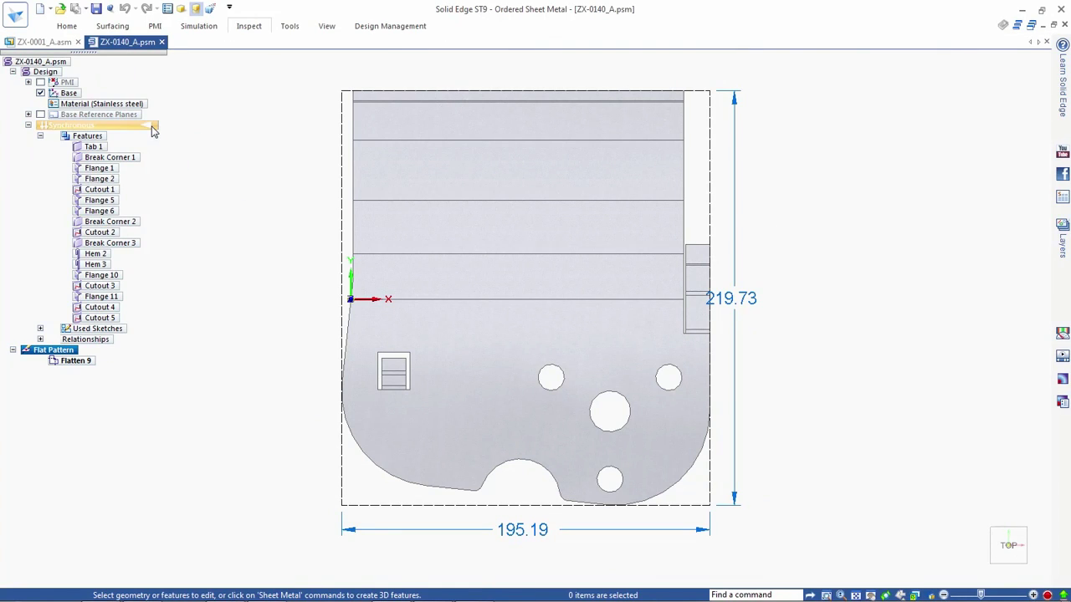
left_click(152, 127)
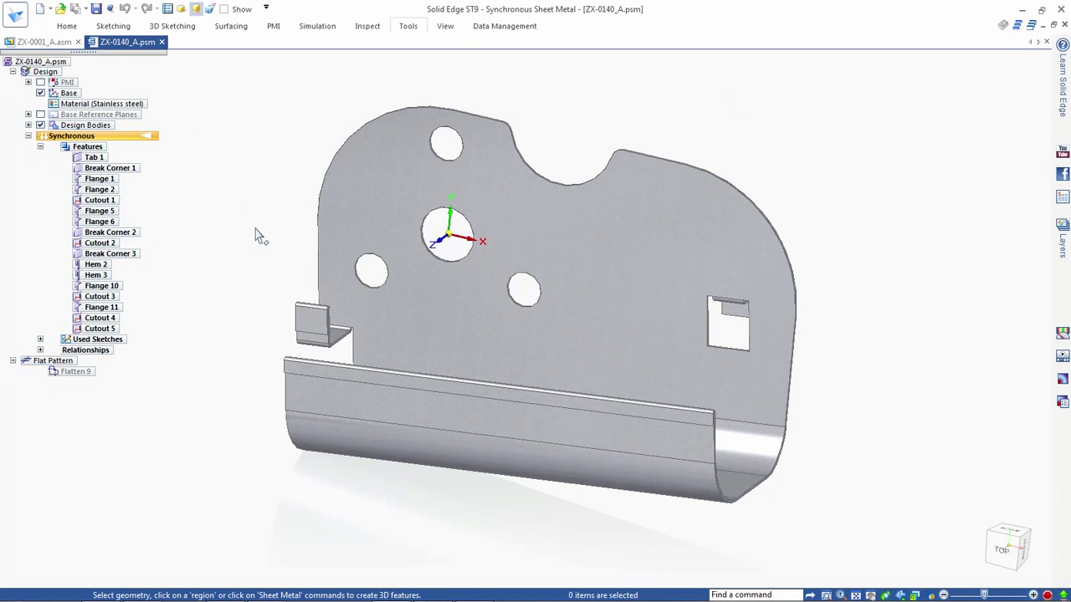